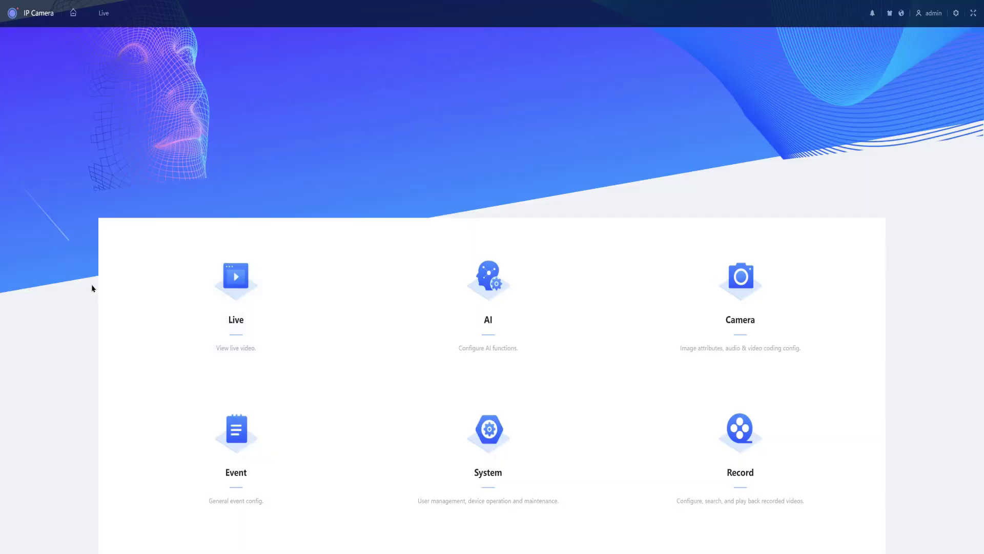
Step: Open the Live view and start the CAM 1 panorama and CAM 2 medium-view streams
{"action": "left_click", "coordinate": [239, 285]}
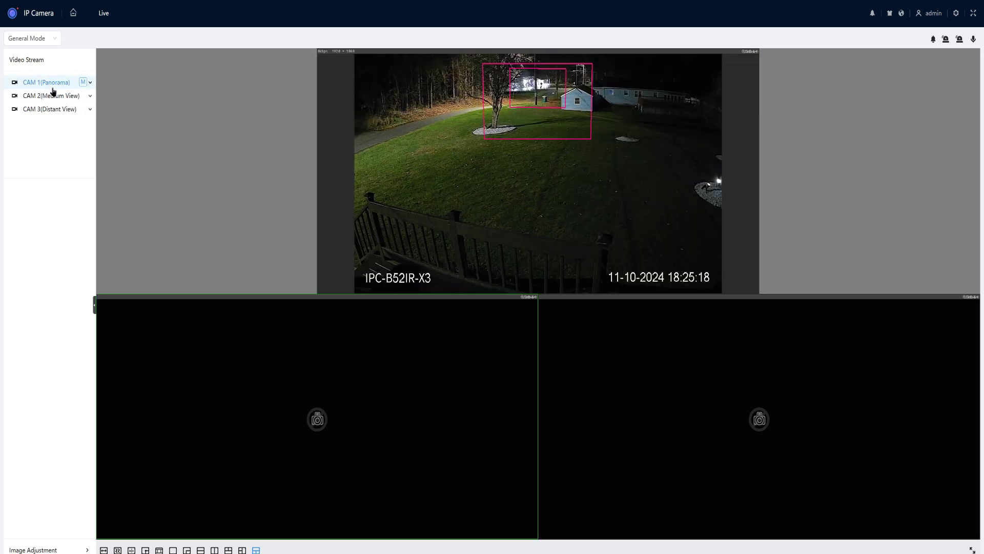
{"action": "left_click", "coordinate": [80, 111]}
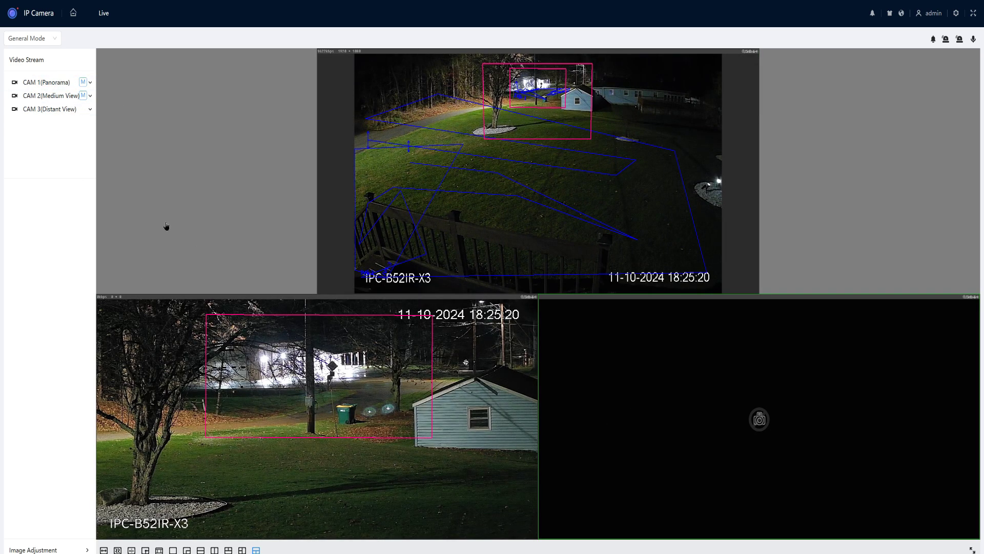
{"action": "left_click", "coordinate": [78, 123]}
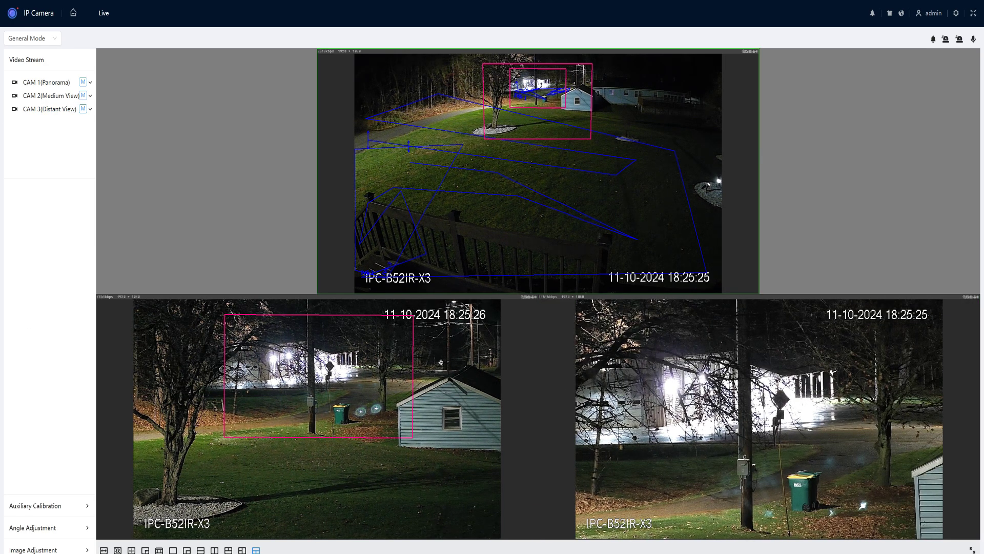
Step: Try the three-view layouts, then settle on the two-view stacked layout
{"action": "left_click", "coordinate": [242, 550]}
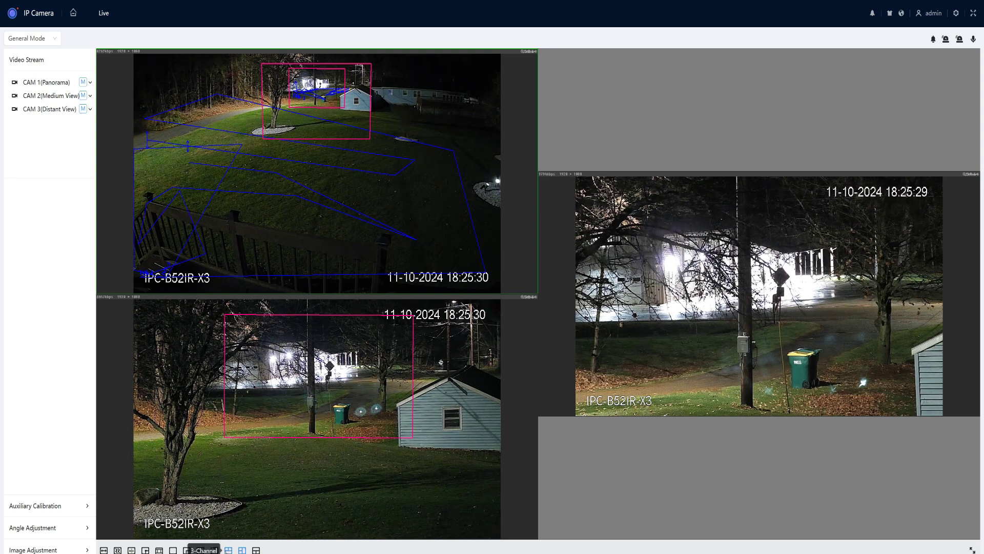
{"action": "left_click", "coordinate": [228, 550]}
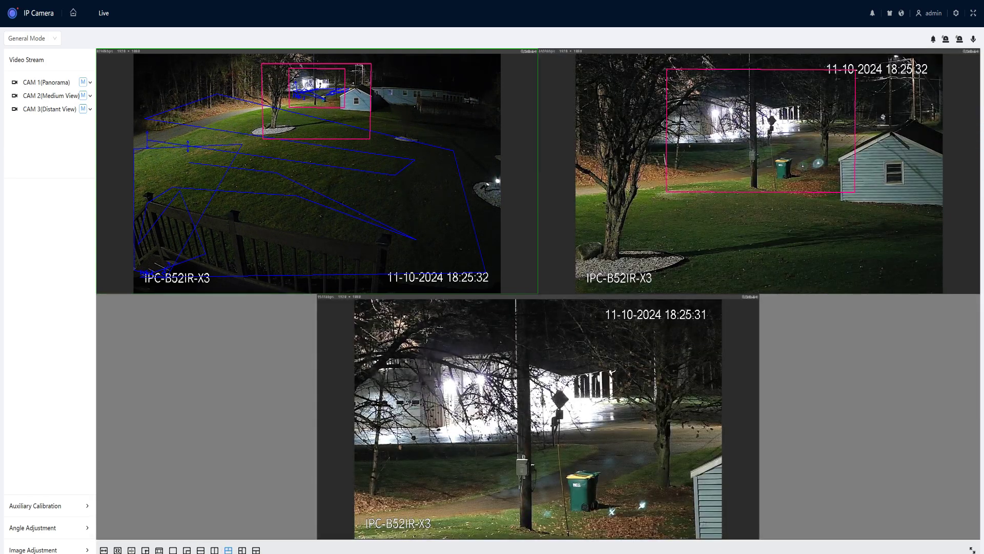
{"action": "left_click", "coordinate": [201, 550]}
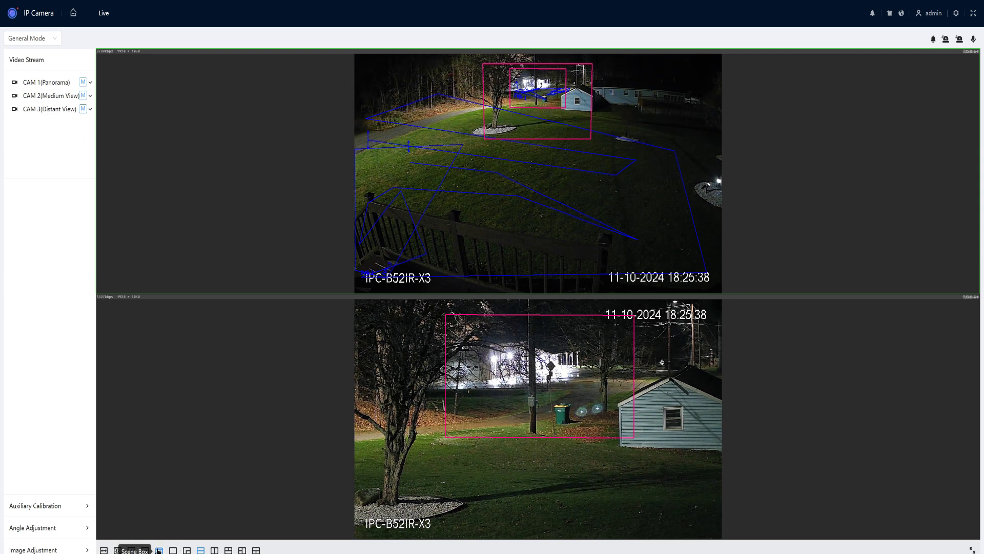
Step: Turn the AI rule lines off and back on, then choose the one-above-two three-view layout
{"action": "left_click", "coordinate": [159, 550]}
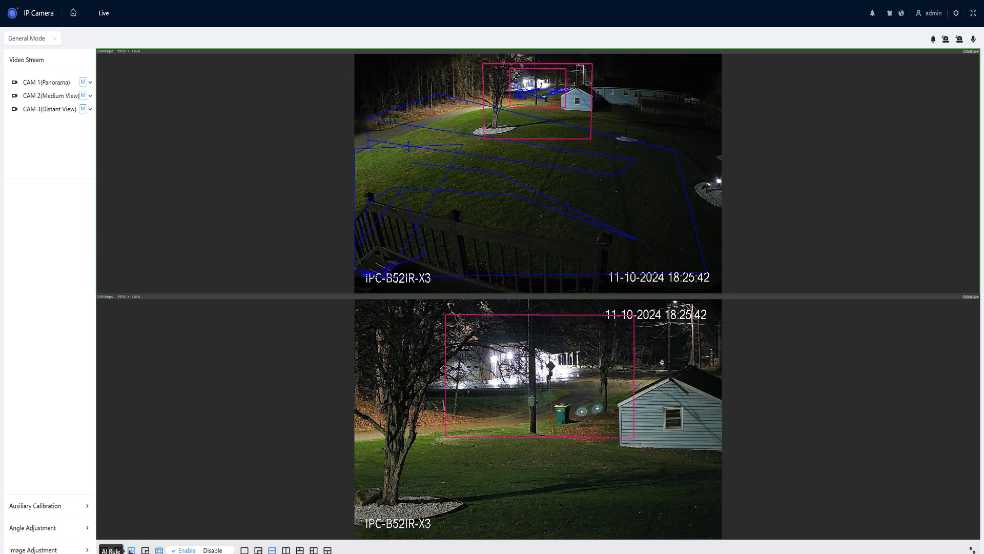
{"action": "left_click", "coordinate": [132, 550]}
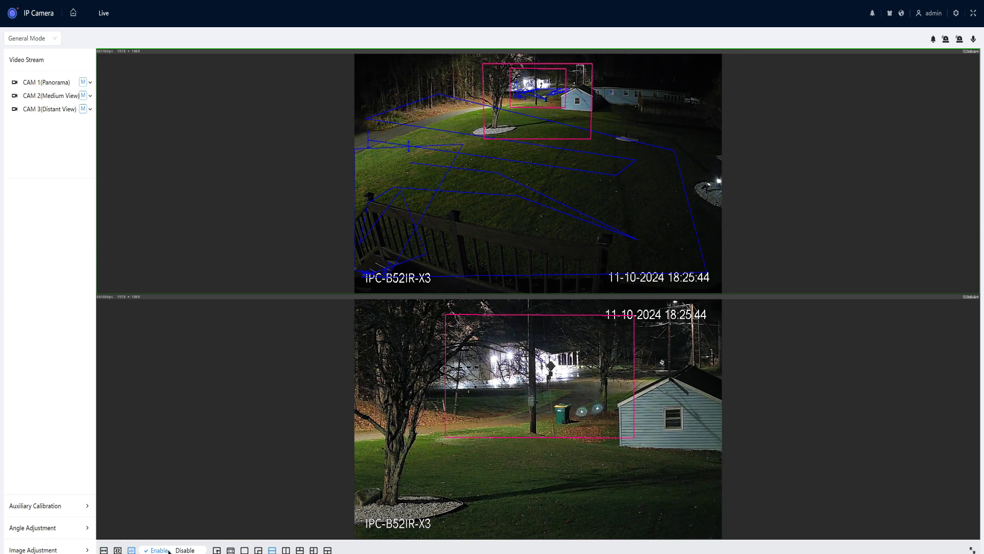
{"action": "left_click", "coordinate": [187, 550]}
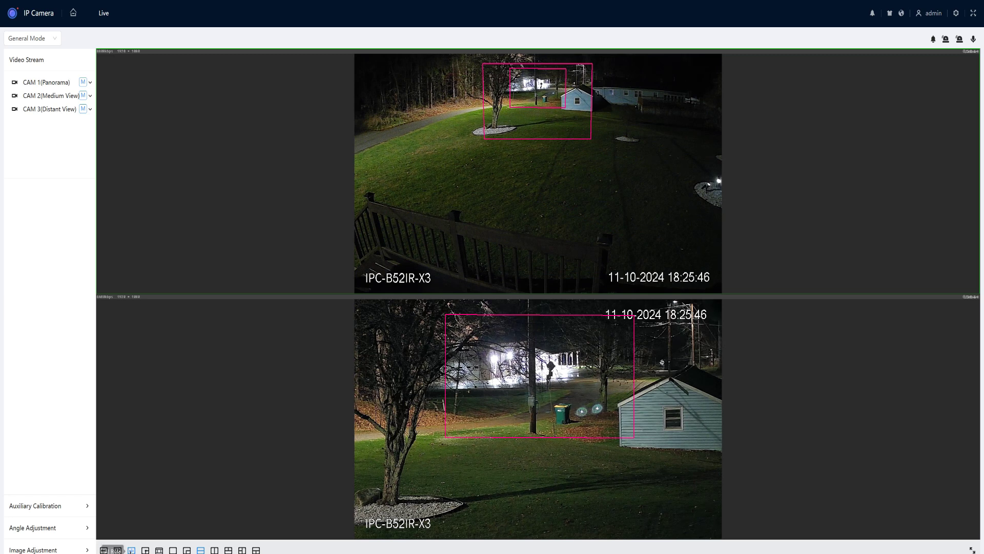
{"action": "left_click", "coordinate": [132, 550]}
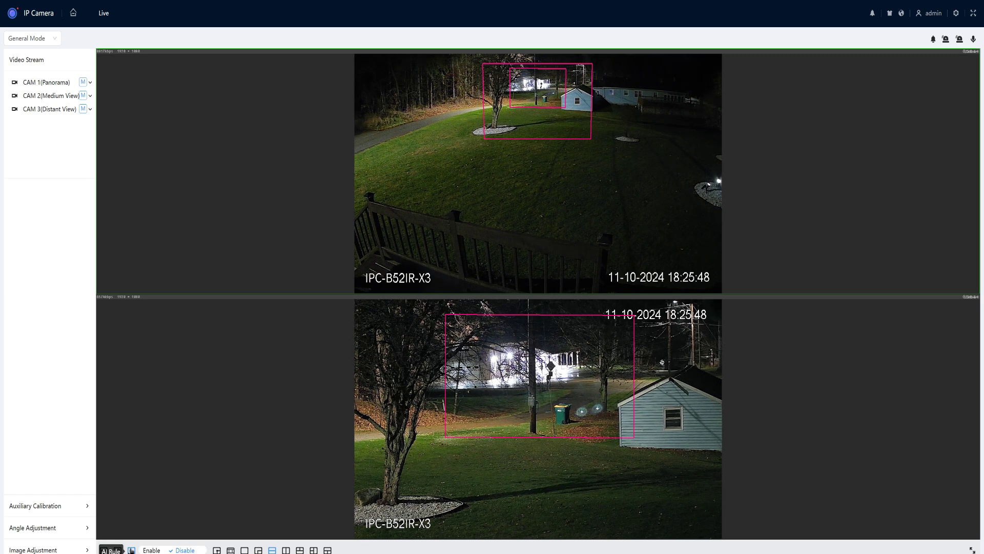
{"action": "left_click", "coordinate": [153, 550]}
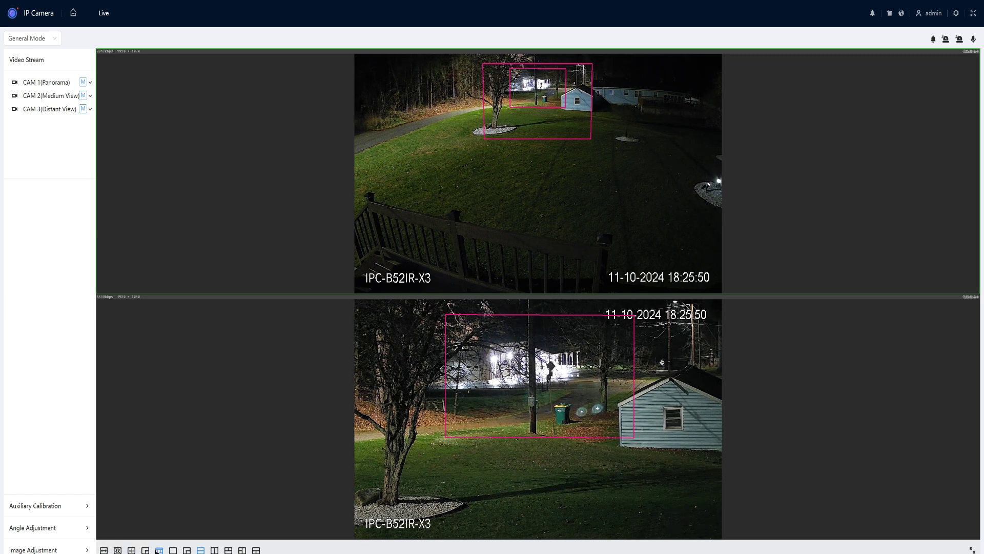
{"action": "left_click", "coordinate": [256, 550]}
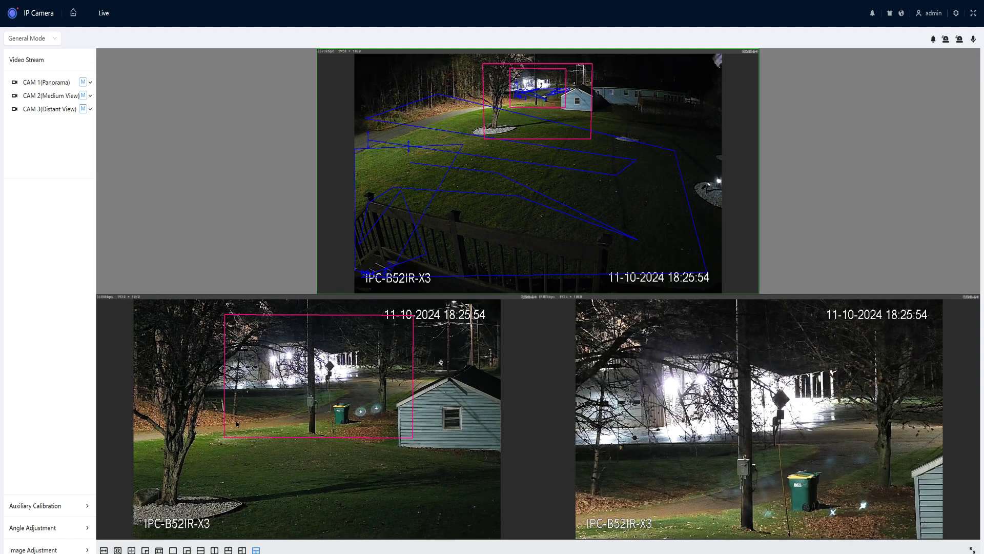
{"action": "left_click", "coordinate": [71, 511]}
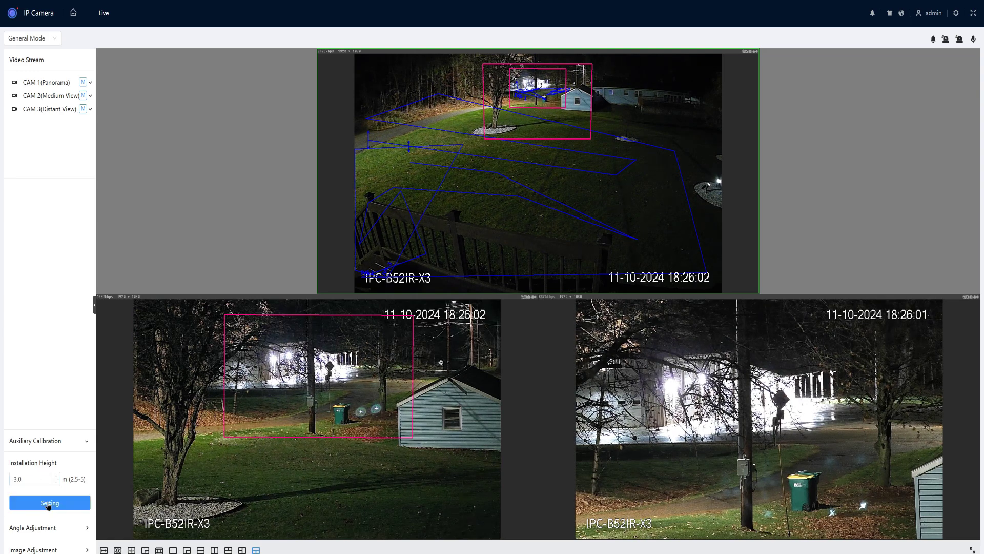
Step: In Angle Adjustment, tilt the zoomed cameras down and raise the PTZ speed
{"action": "left_click", "coordinate": [65, 528]}
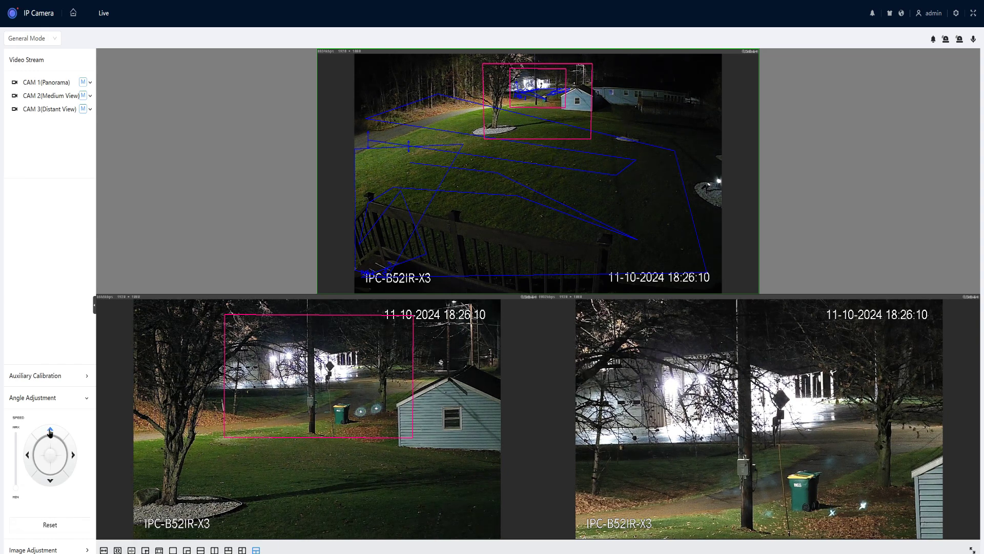
{"action": "left_click", "coordinate": [51, 480]}
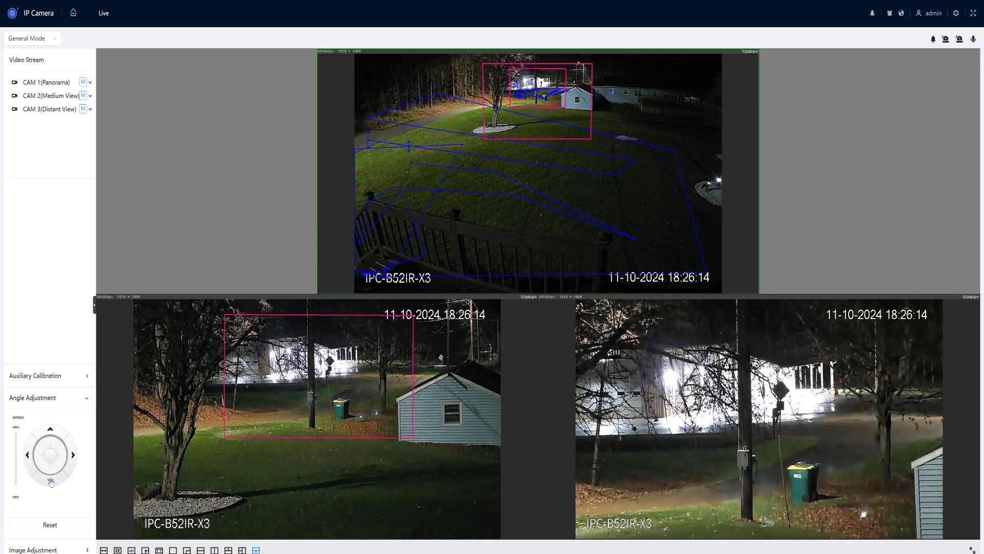
{"action": "left_click_drag", "start_coordinate": [51, 482], "coordinate": [51, 482]}
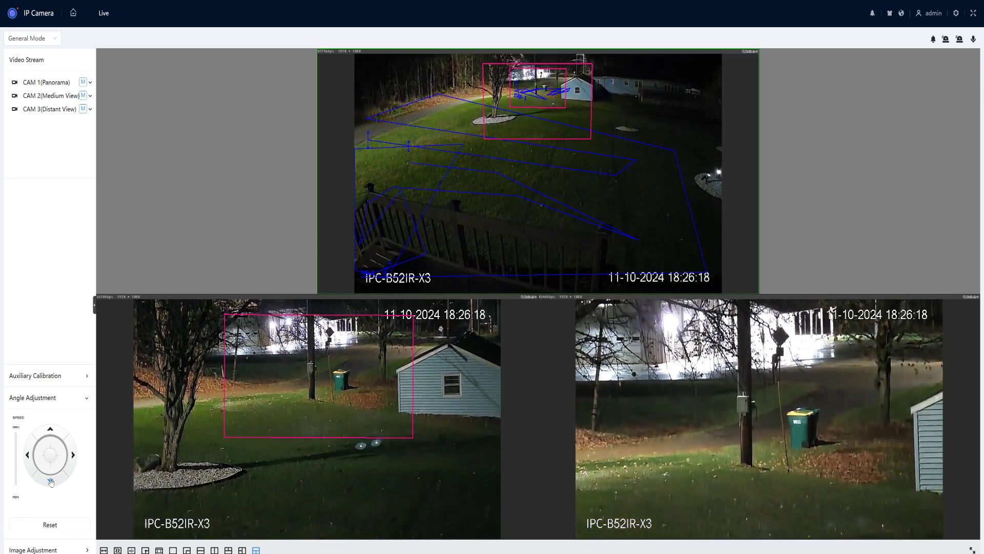
{"action": "mouse_move", "coordinate": [18, 491]}
{"action": "left_click_drag", "start_coordinate": [18, 491], "coordinate": [16, 448]}
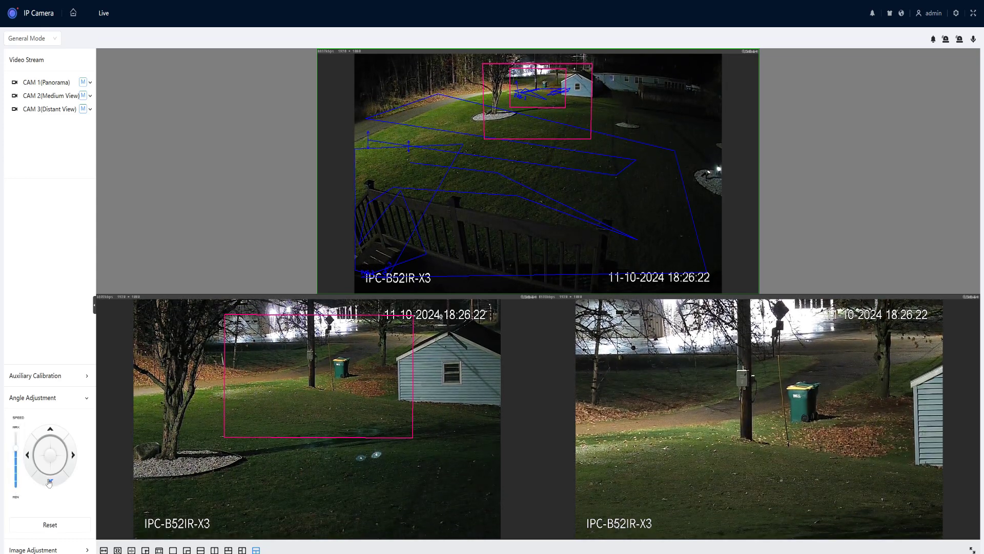
Step: Tilt the zoomed cameras back up, collapse the angle controls and expand Image Adjustment
{"action": "left_click", "coordinate": [49, 431]}
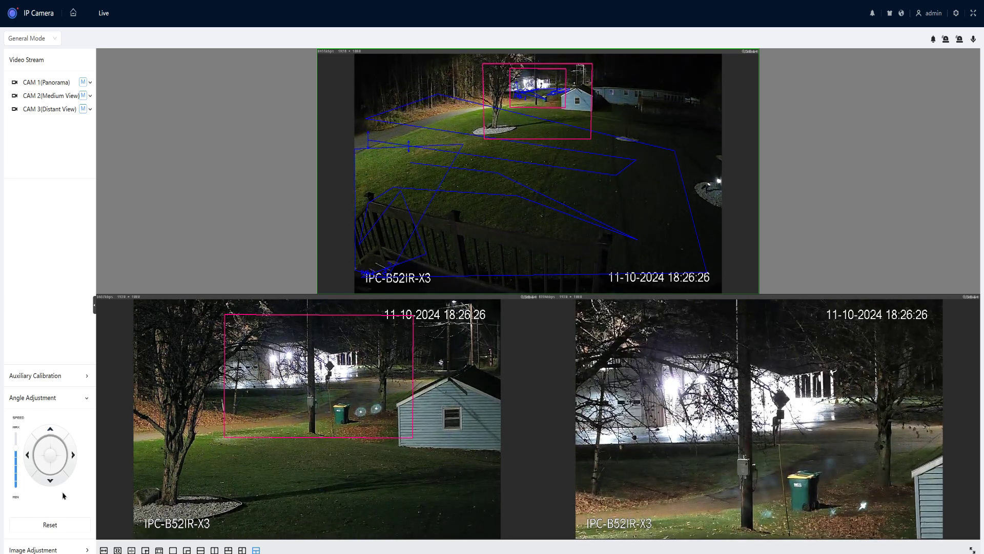
{"action": "left_click", "coordinate": [86, 400]}
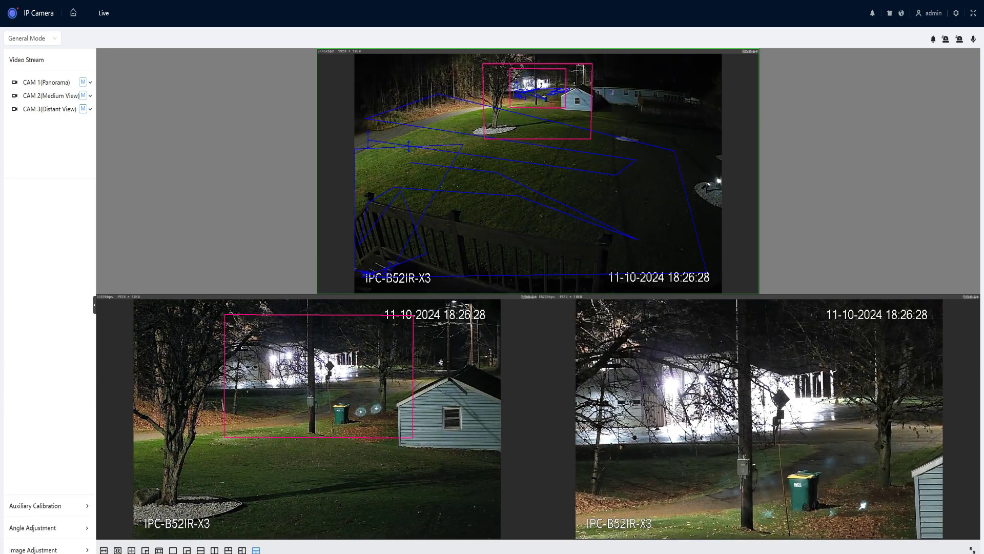
{"action": "left_click", "coordinate": [78, 550]}
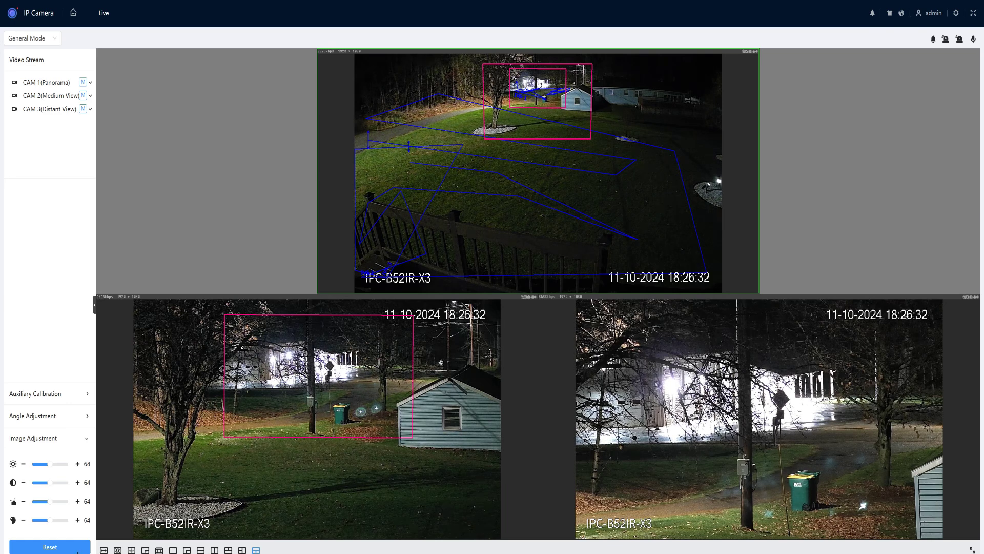
Step: Close the Live tab and go to the IVS rule configuration for CAM 1 (Panorama)
{"action": "left_click", "coordinate": [114, 14]}
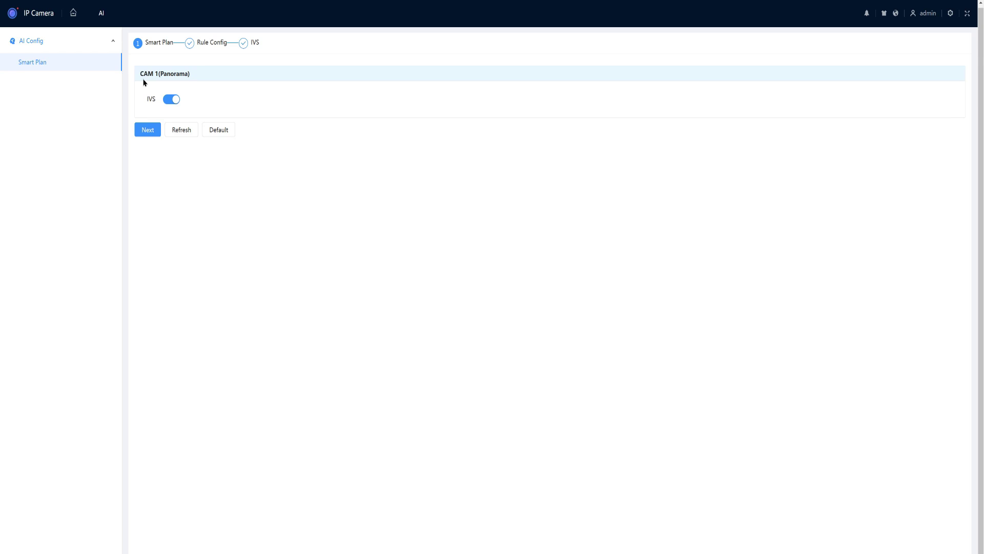
{"action": "left_click", "coordinate": [149, 135]}
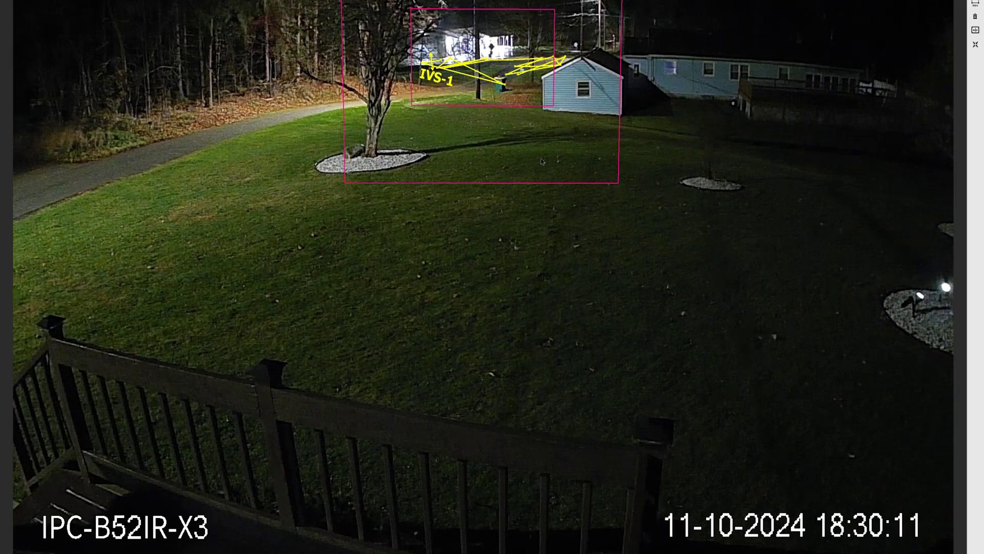
Step: Leave full screen, preview the rule on the distant-view camera and review its event linkage options
{"action": "key", "text": "Escape"}
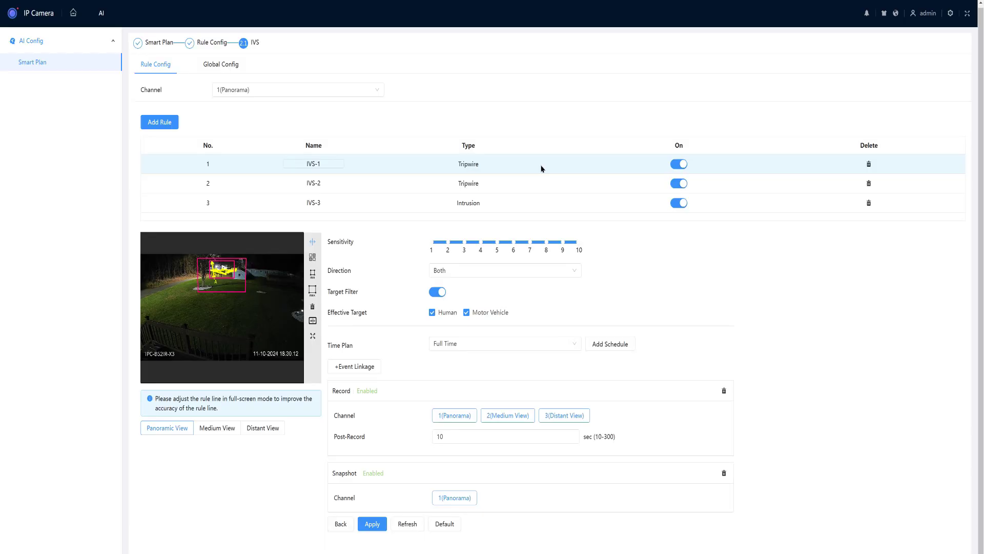
{"action": "left_click", "coordinate": [262, 429]}
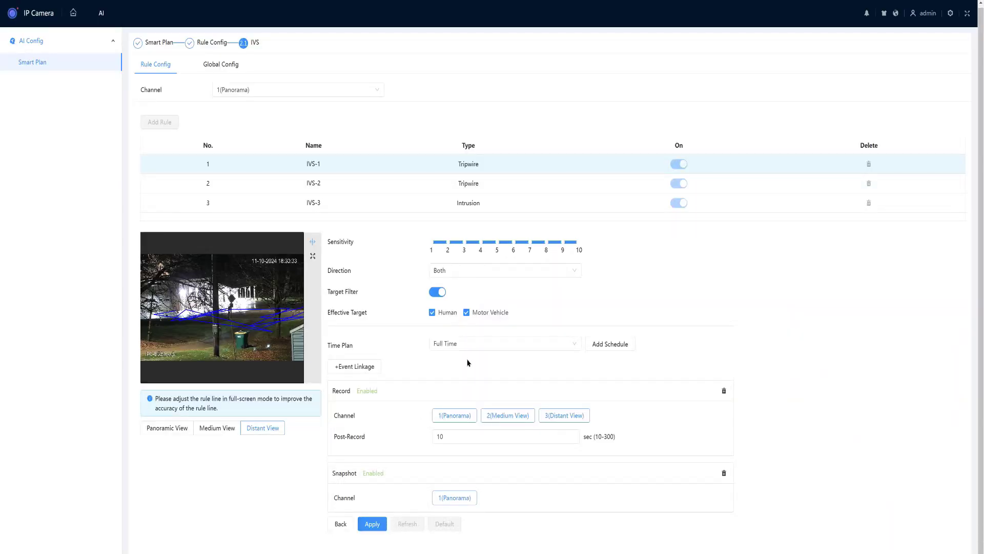
{"action": "left_click", "coordinate": [357, 367]}
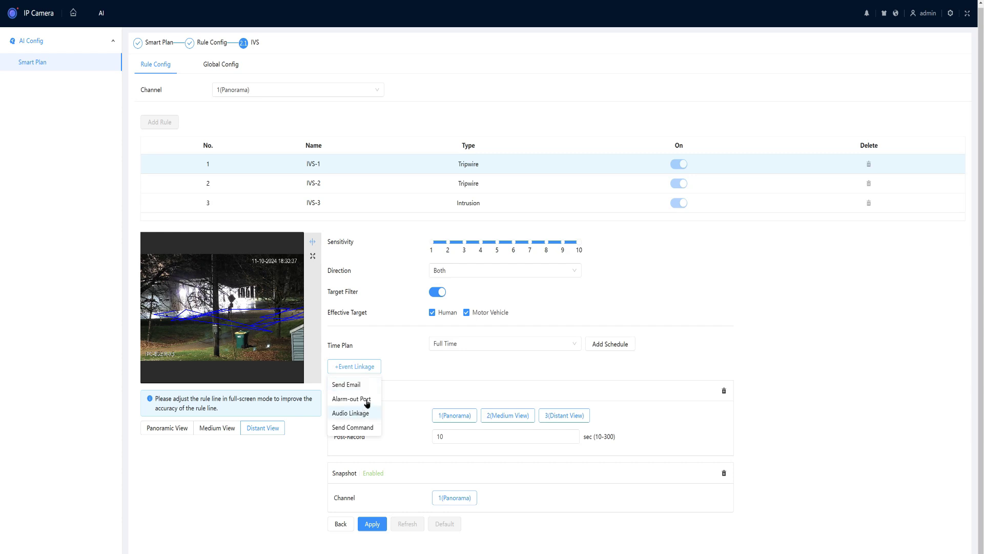
{"action": "left_click", "coordinate": [523, 365]}
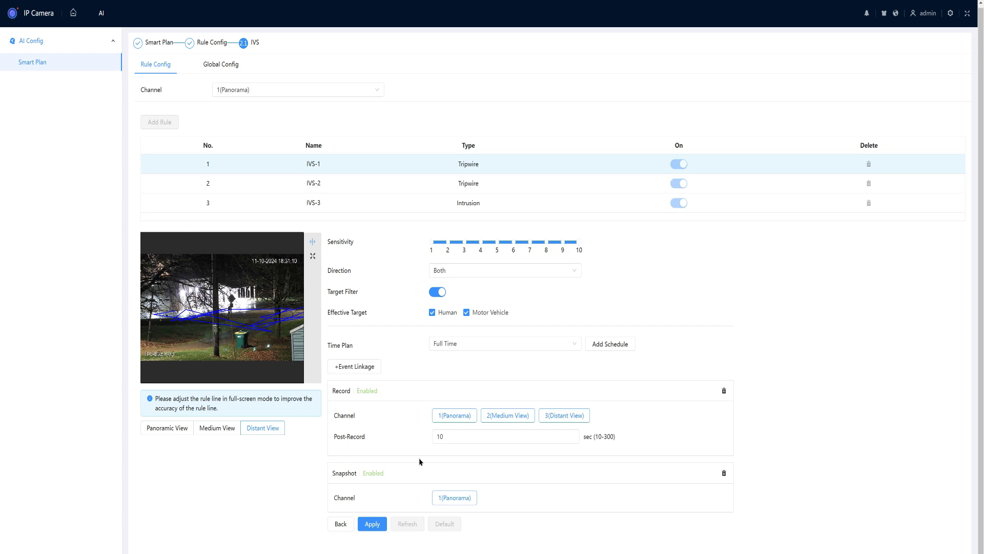
{"action": "left_click", "coordinate": [221, 65]}
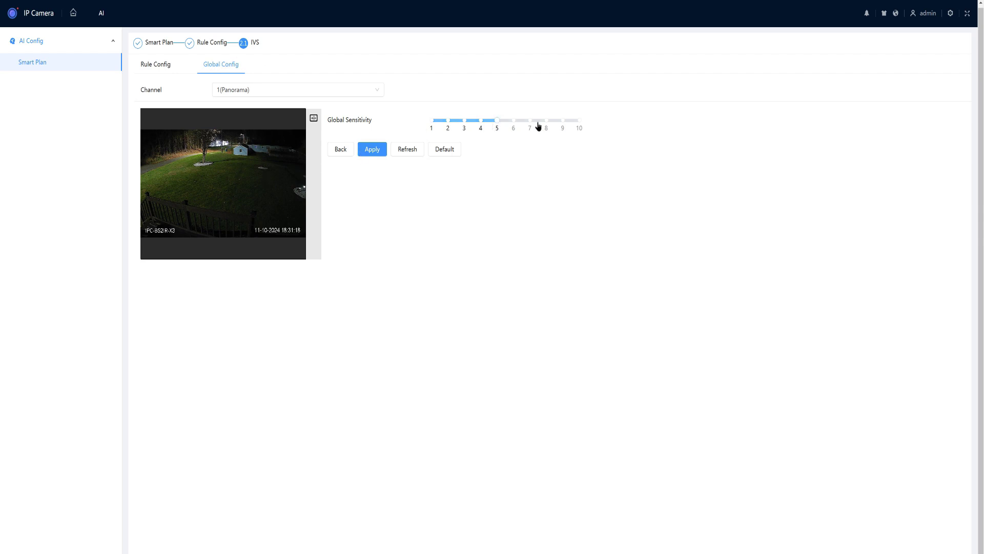
Step: Check the Global Config channel list without changing it, then go back to the home dashboard
{"action": "left_click", "coordinate": [325, 92]}
{"action": "left_click", "coordinate": [325, 92]}
{"action": "left_click", "coordinate": [109, 15]}
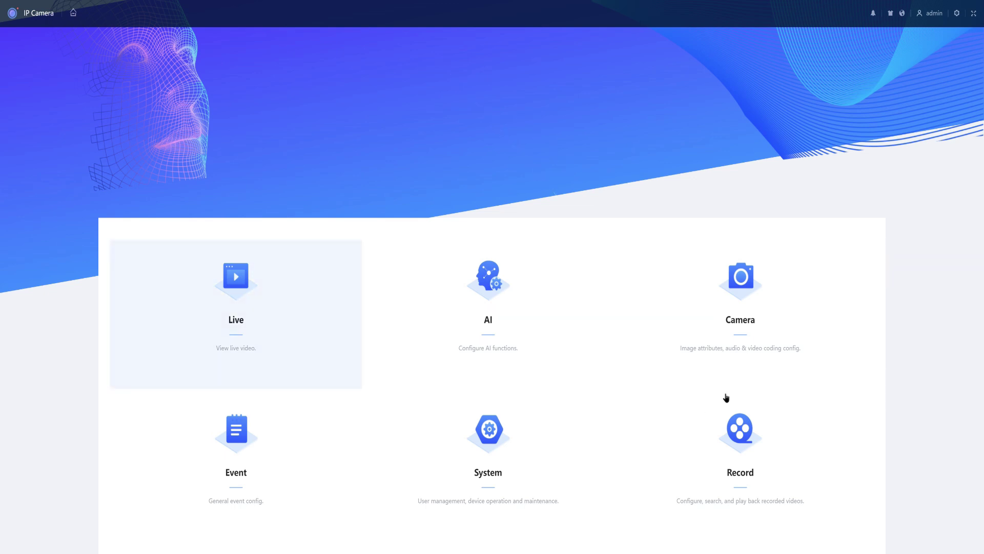
Step: Open the Camera section's Encode page for 1(Panorama) with H.264H 1920*1080 main stream
{"action": "left_click", "coordinate": [741, 284]}
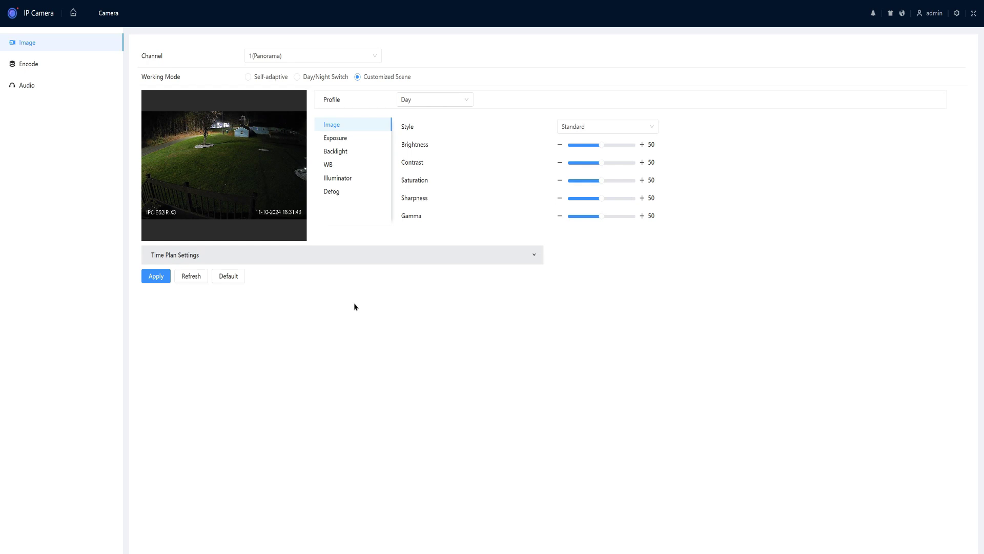
{"action": "left_click", "coordinate": [34, 67]}
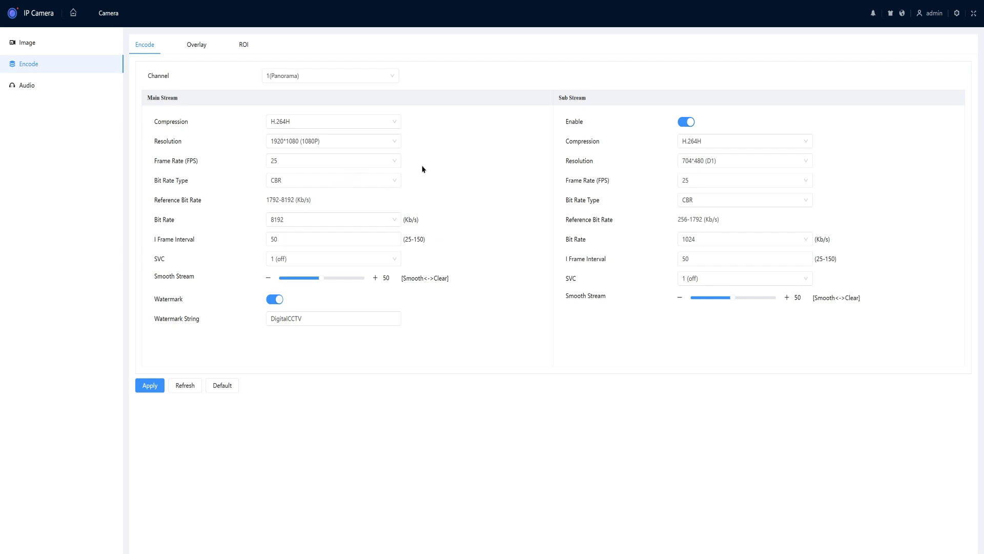
{"action": "left_click", "coordinate": [392, 76]}
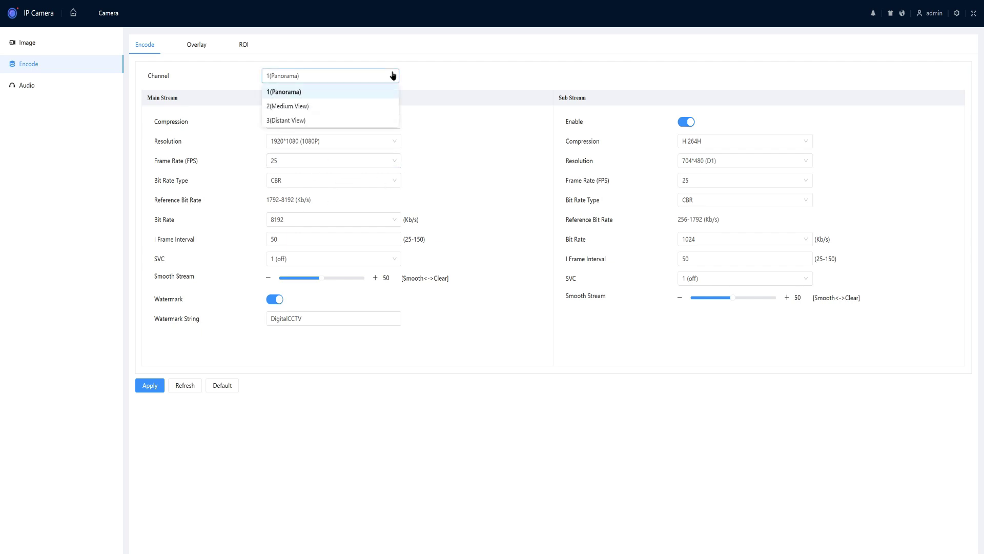
{"action": "left_click", "coordinate": [340, 108]}
{"action": "left_click", "coordinate": [328, 225]}
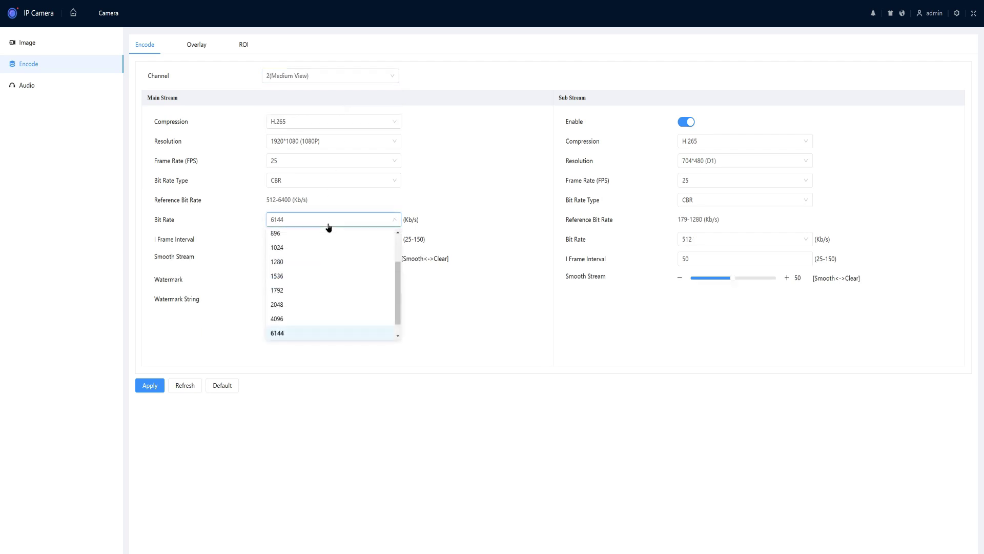
{"action": "scroll", "coordinate": [399, 277], "scroll_direction": "down", "scroll_amount": 1}
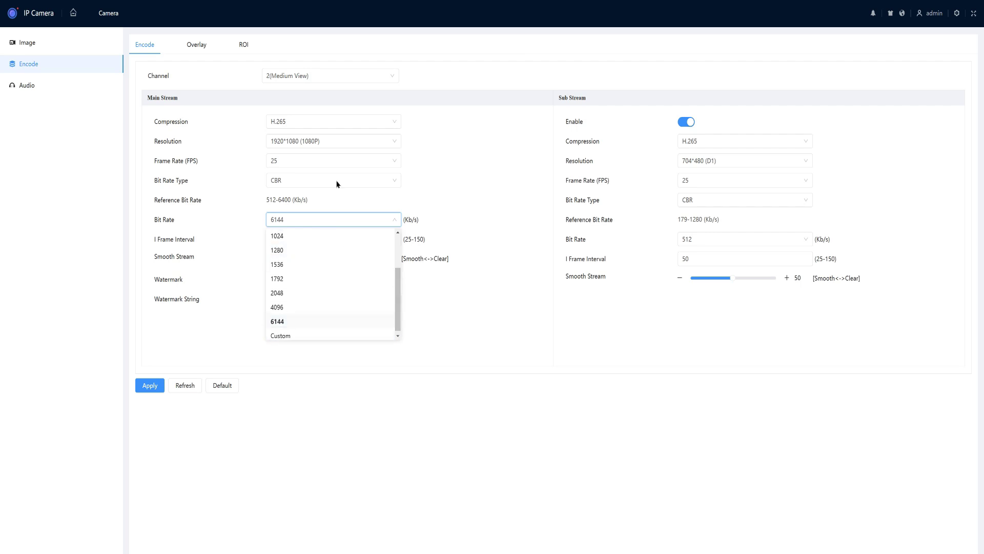
{"action": "left_click", "coordinate": [330, 77]}
{"action": "left_click", "coordinate": [313, 119]}
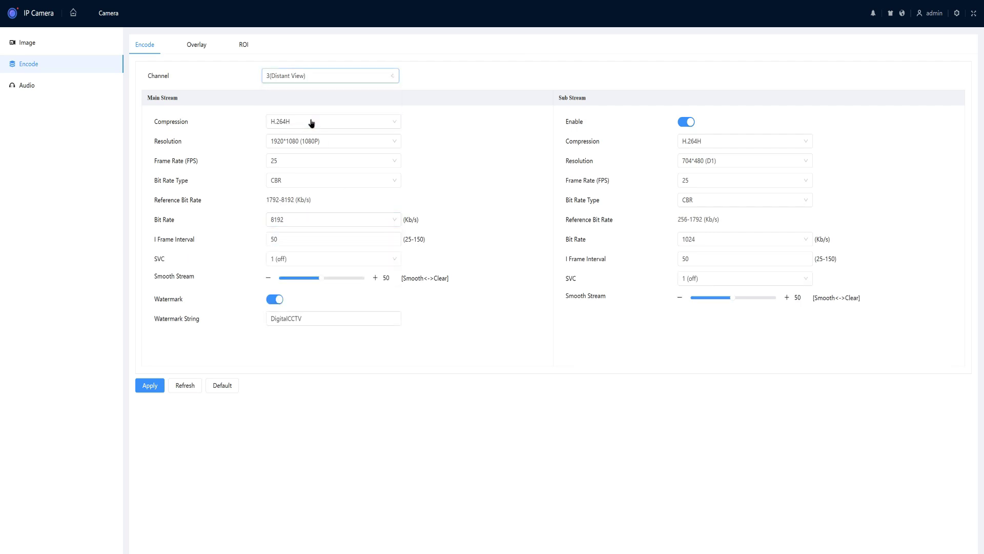
{"action": "left_click", "coordinate": [385, 222]}
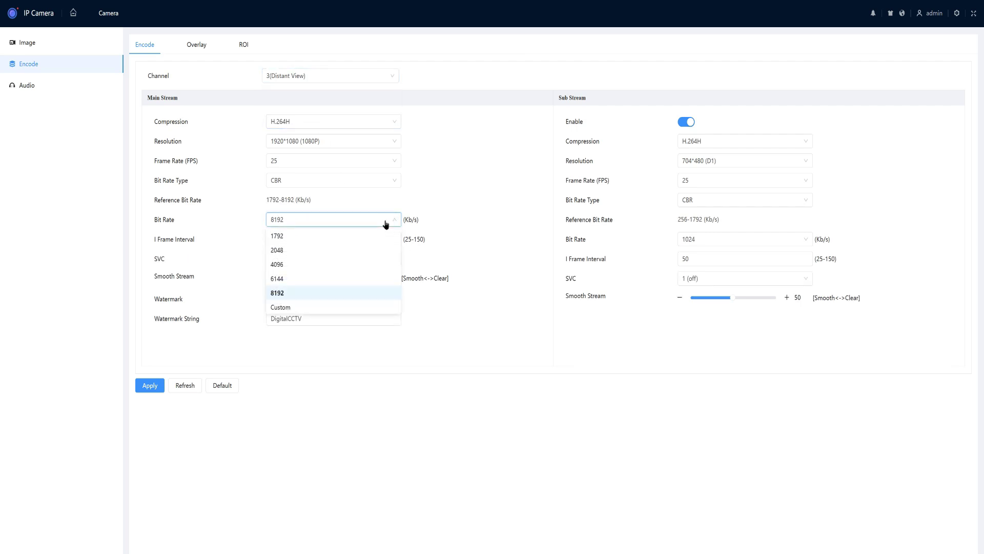
{"action": "left_click", "coordinate": [389, 92]}
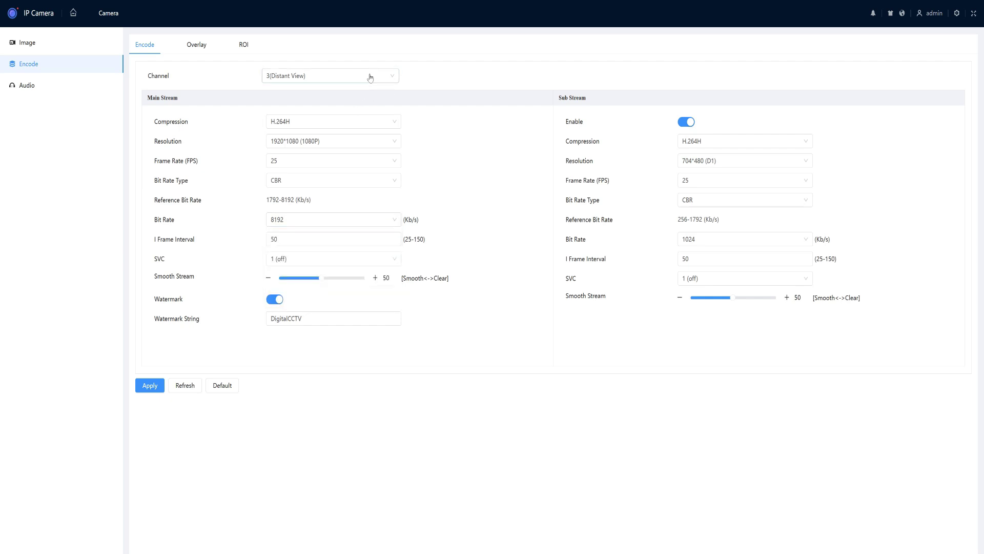
{"action": "left_click", "coordinate": [369, 77]}
{"action": "left_click", "coordinate": [313, 92]}
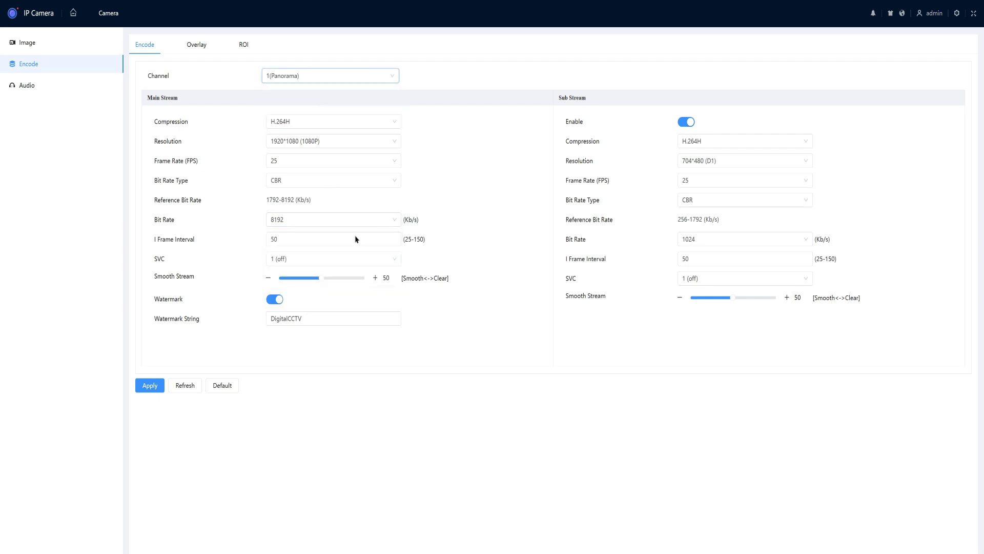
{"action": "left_click", "coordinate": [390, 221]}
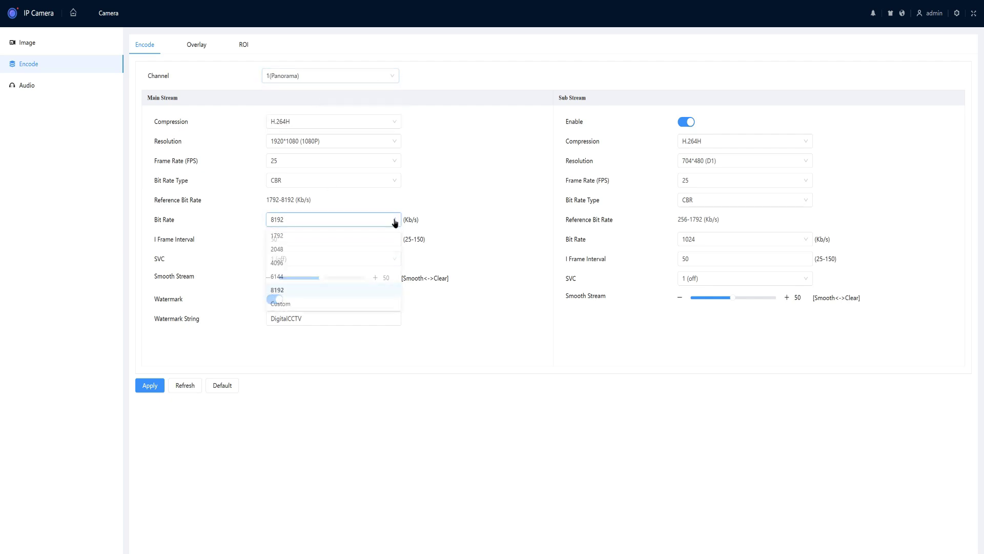
{"action": "left_click", "coordinate": [498, 172]}
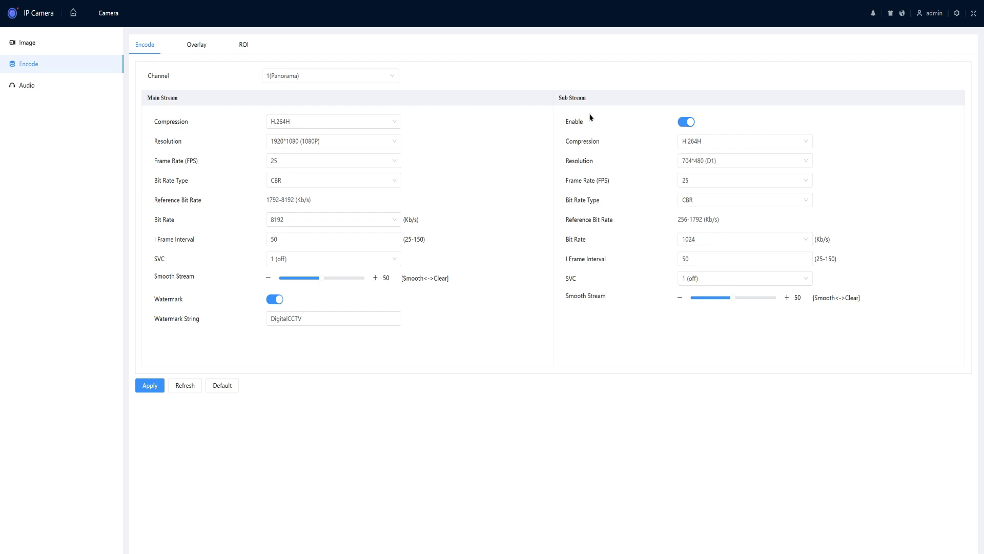
{"action": "left_click", "coordinate": [193, 48]}
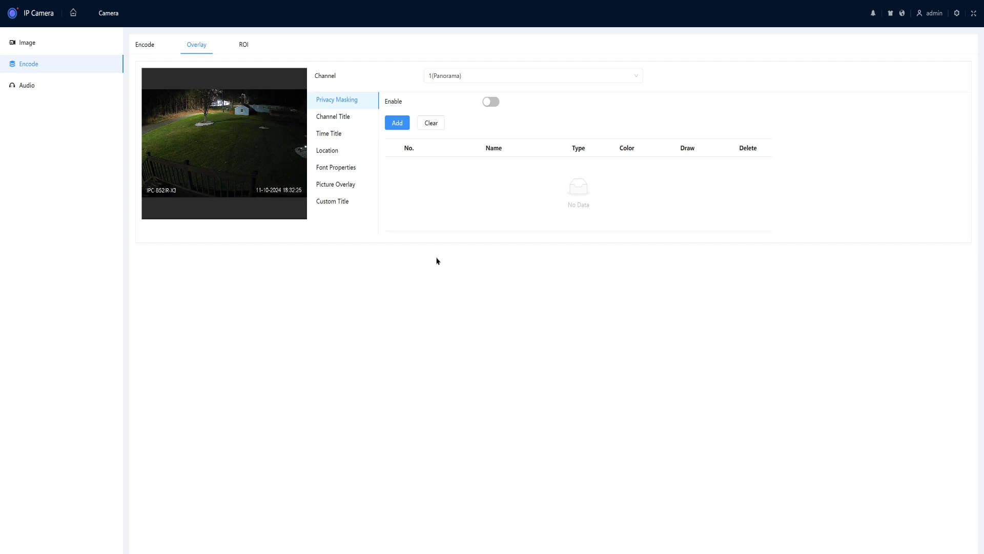
Step: Review the Overlay and ROI channel lists without changing them
{"action": "left_click", "coordinate": [499, 78]}
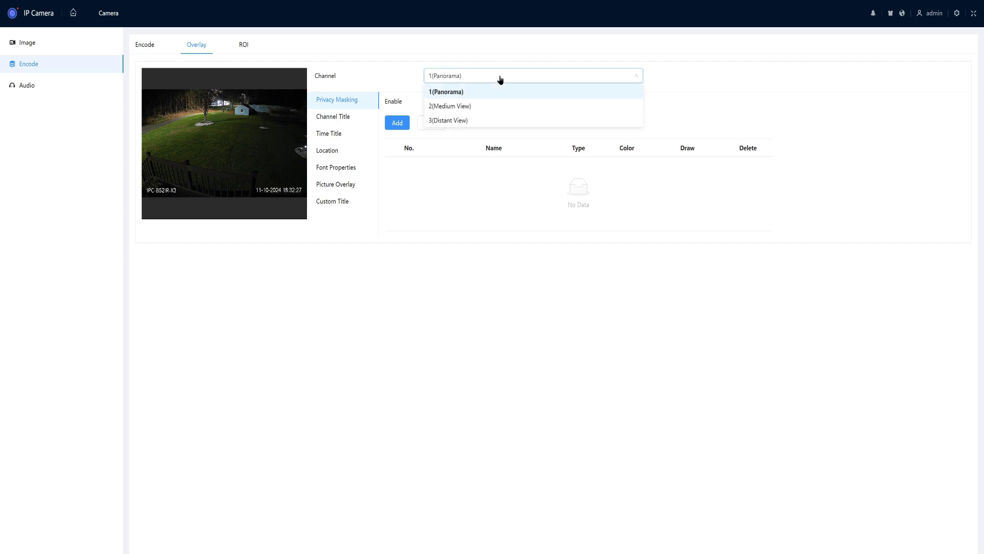
{"action": "left_click", "coordinate": [245, 46]}
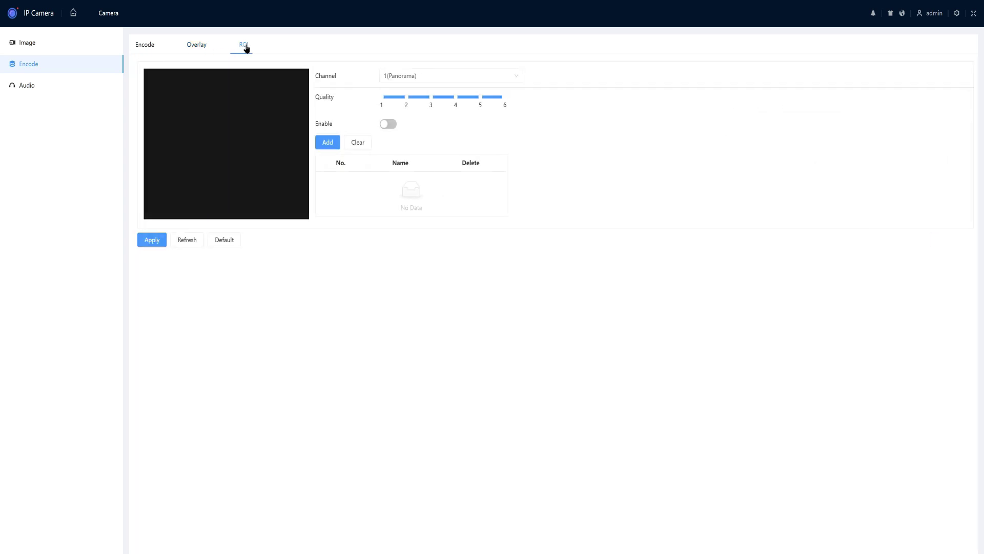
{"action": "left_click", "coordinate": [493, 75]}
{"action": "left_click", "coordinate": [538, 70]}
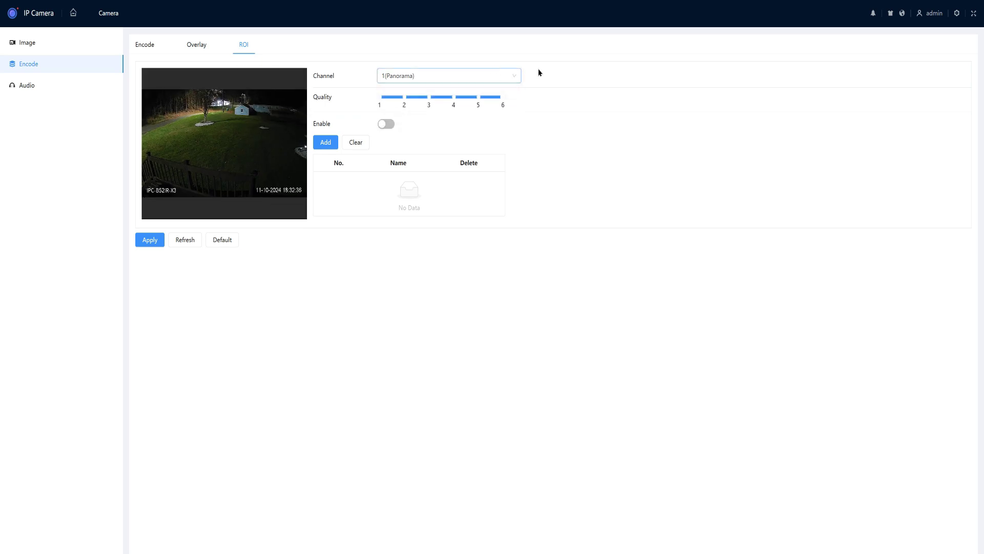
Step: Check the Audio settings and the alarm tone file list, then return home
{"action": "left_click", "coordinate": [35, 90]}
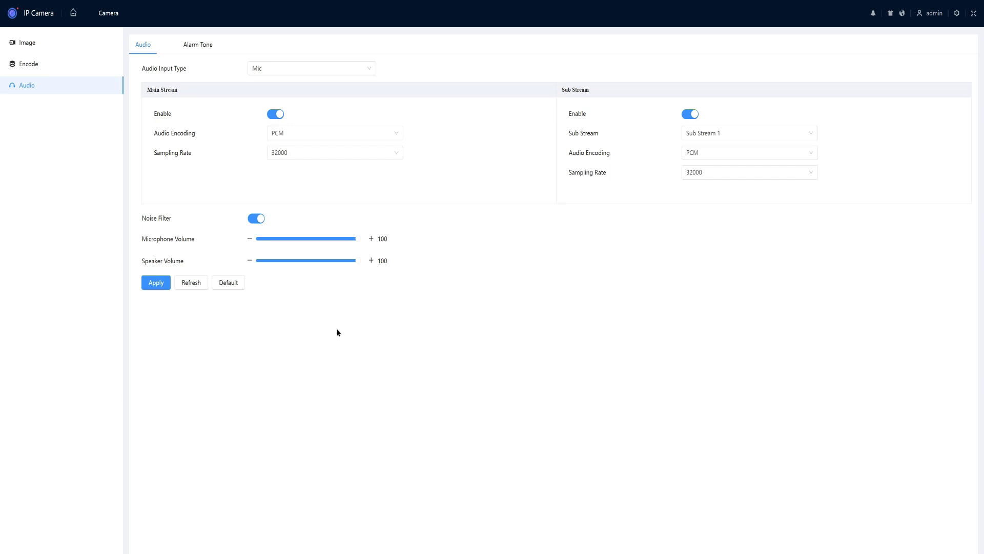
{"action": "left_click", "coordinate": [190, 45]}
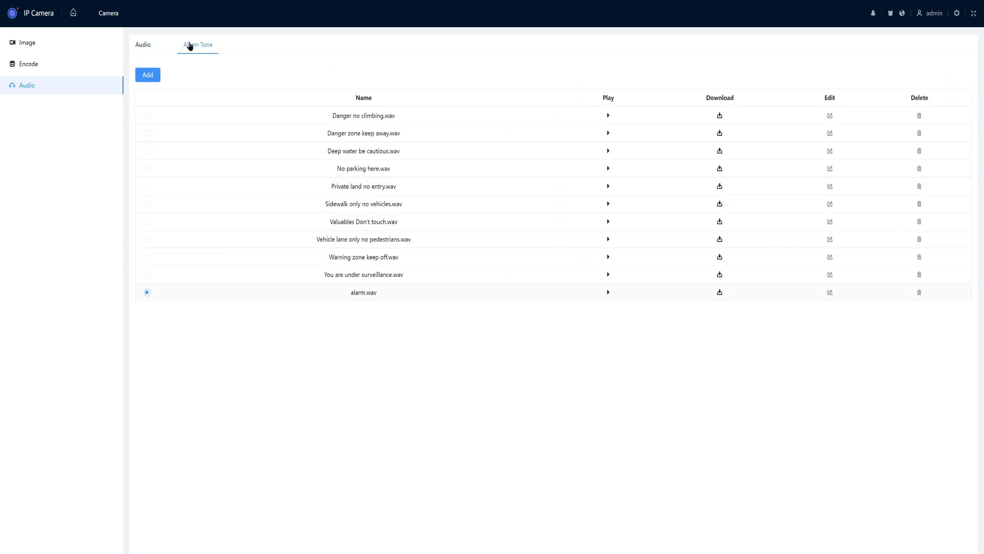
{"action": "left_click", "coordinate": [73, 13]}
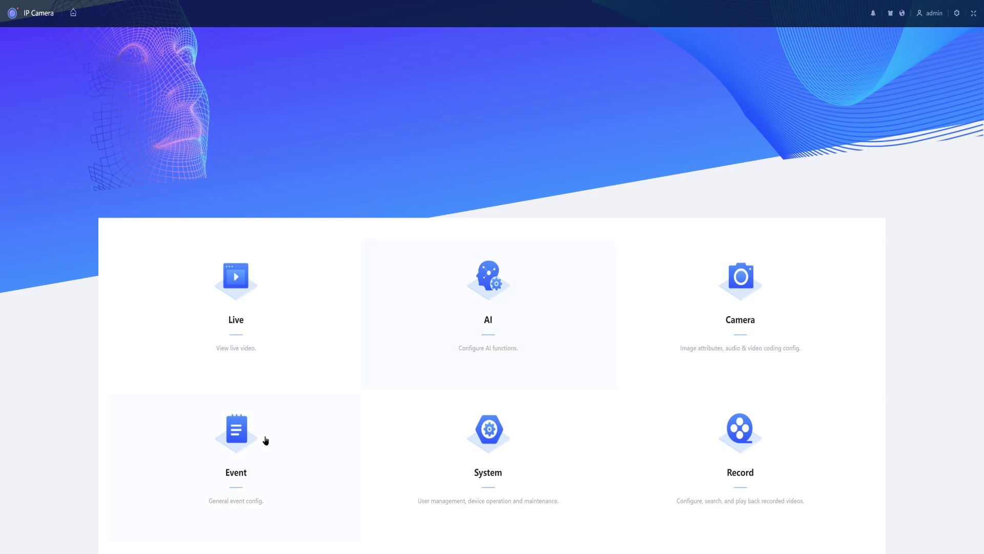
Step: Open the Event section's Video Detection page showing Motion Detection for 1(Panorama)
{"action": "left_click", "coordinate": [265, 439]}
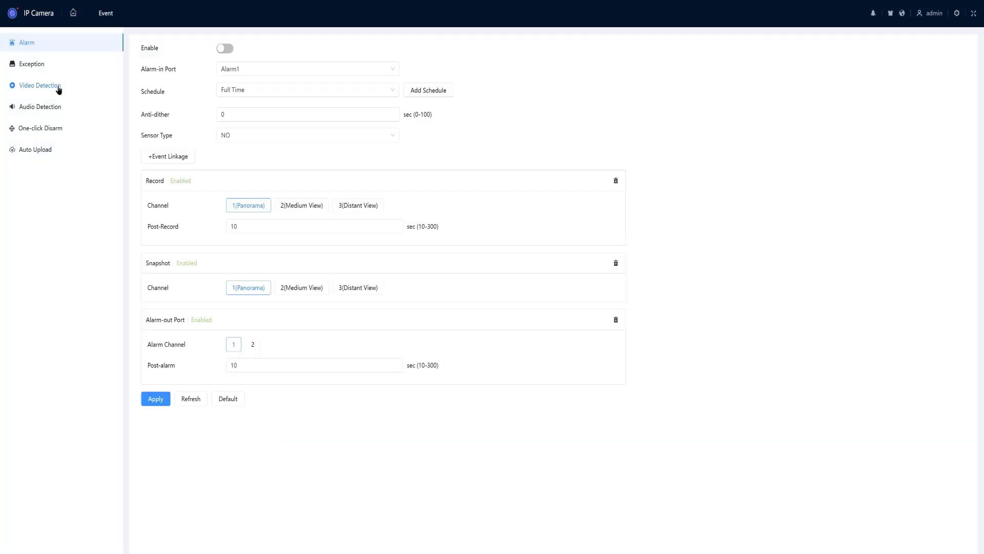
{"action": "left_click", "coordinate": [117, 13]}
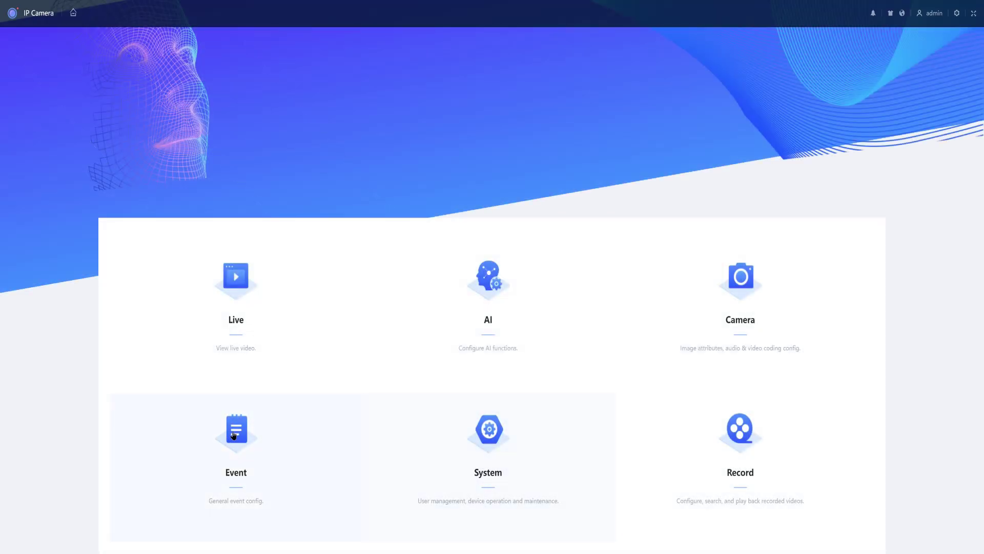
{"action": "left_click", "coordinate": [234, 434]}
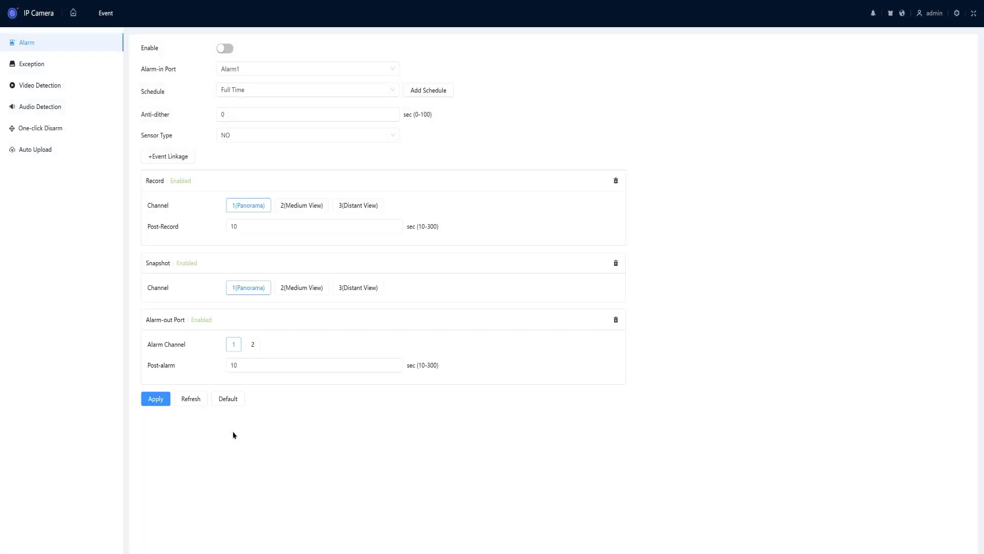
{"action": "left_click", "coordinate": [48, 86]}
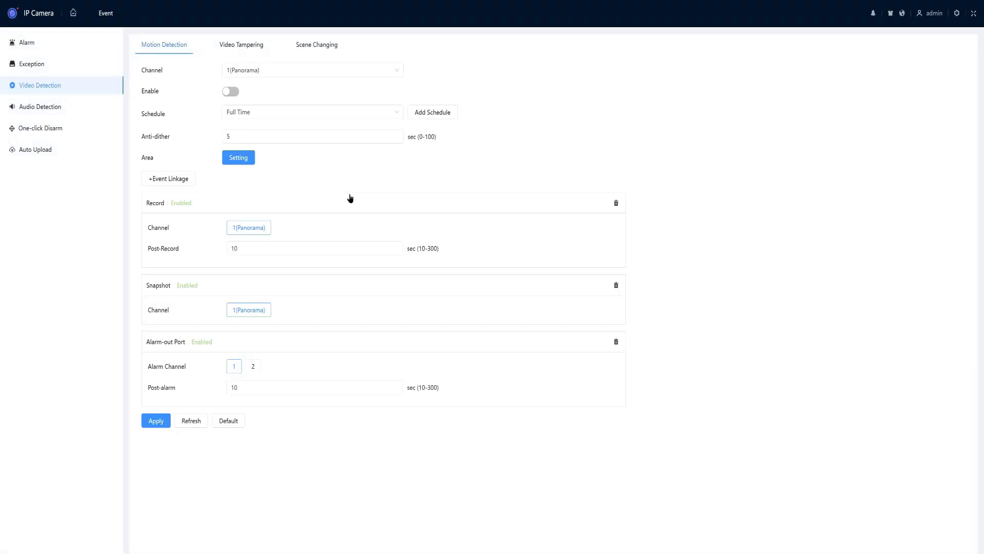
Step: In the motion area editor, clear most of the preview and raise the threshold to 48
{"action": "left_click", "coordinate": [251, 159]}
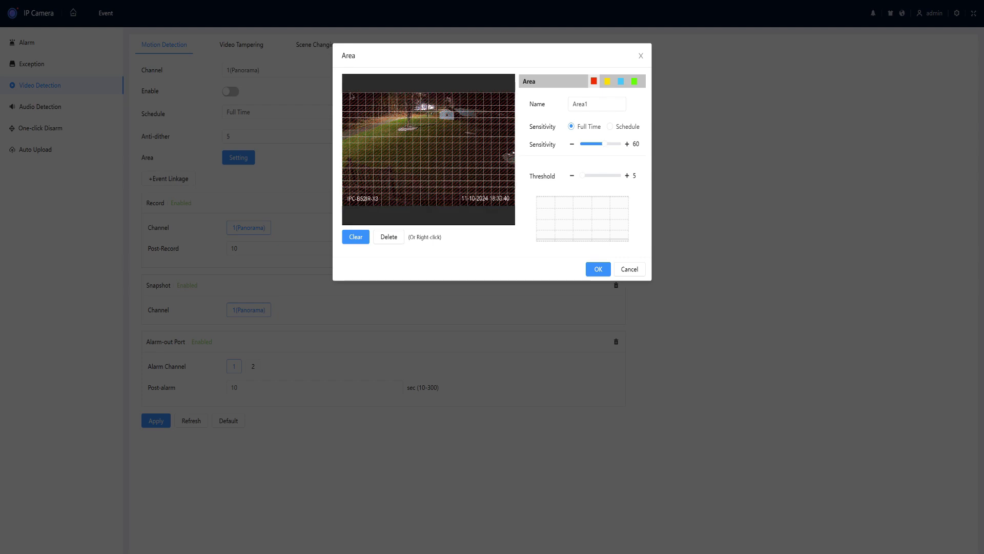
{"action": "mouse_move", "coordinate": [346, 101]}
{"action": "left_mouse_down"}
{"action": "mouse_move", "coordinate": [413, 102]}
{"action": "mouse_move", "coordinate": [505, 130]}
{"action": "mouse_move", "coordinate": [518, 223]}
{"action": "left_mouse_up"}
{"action": "left_click", "coordinate": [584, 176]}
{"action": "left_click_drag", "start_coordinate": [584, 177], "coordinate": [600, 177]}
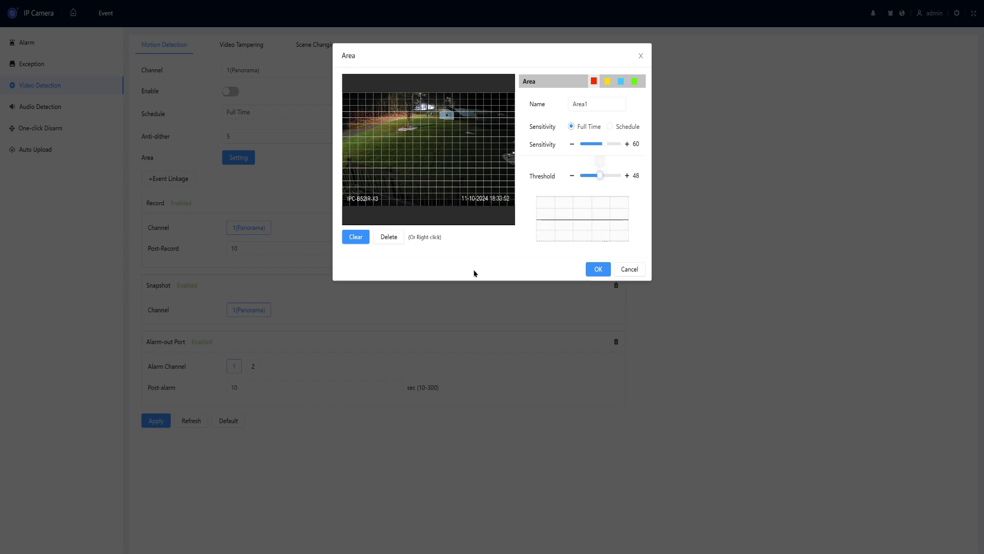
Step: Draw a yellow area over the lawn and a blue one near the house, then save
{"action": "left_click", "coordinate": [607, 81]}
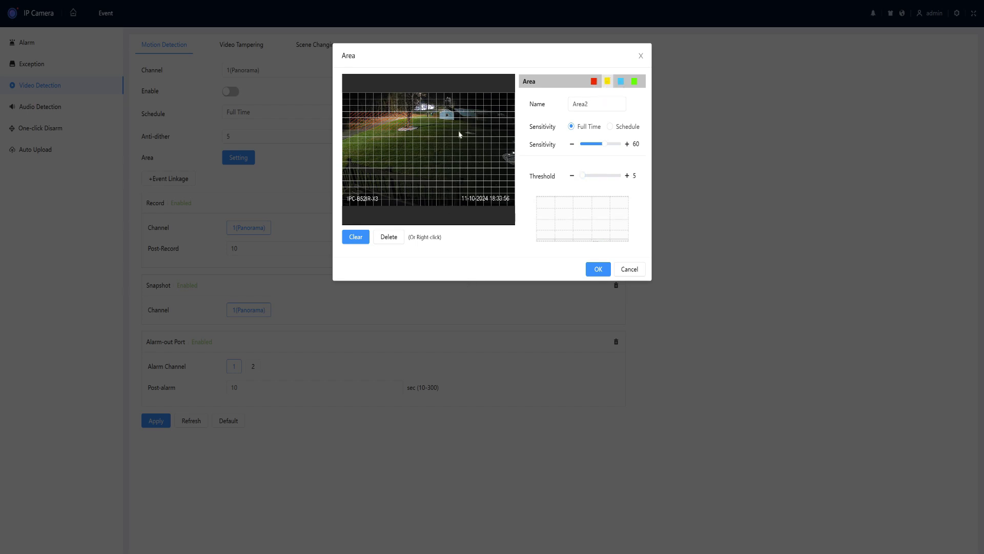
{"action": "left_click_drag", "start_coordinate": [470, 149], "coordinate": [424, 169]}
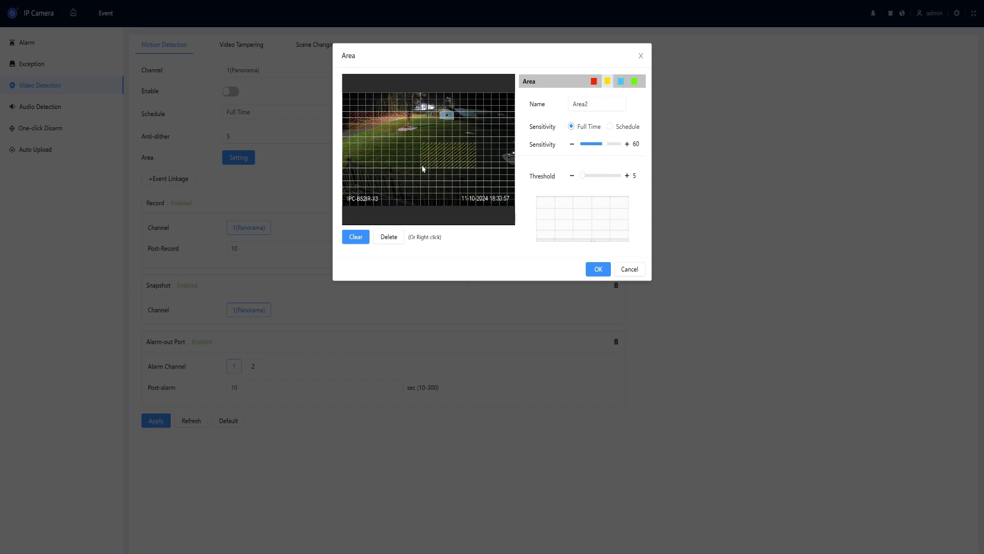
{"action": "left_click", "coordinate": [621, 81]}
{"action": "left_click_drag", "start_coordinate": [468, 103], "coordinate": [447, 113]}
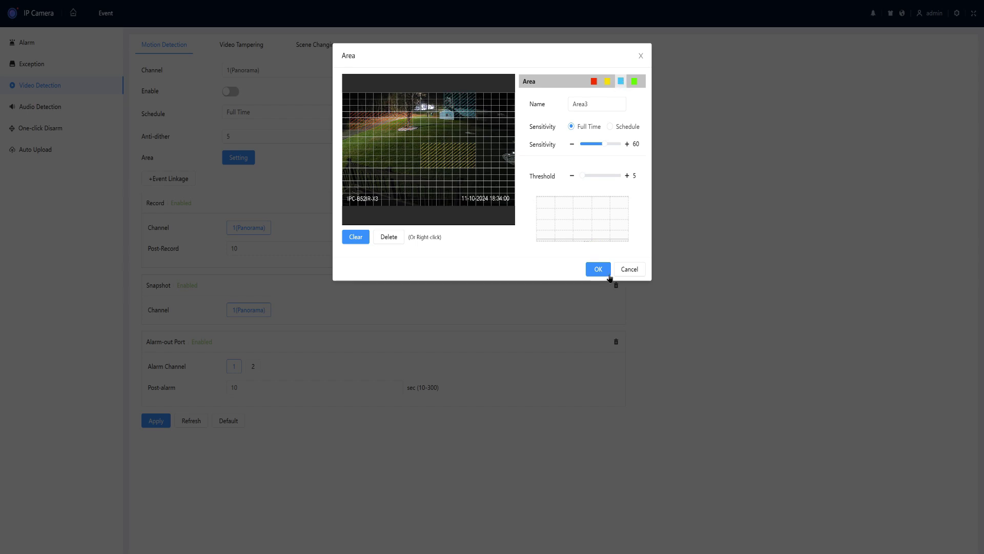
{"action": "left_click", "coordinate": [595, 271]}
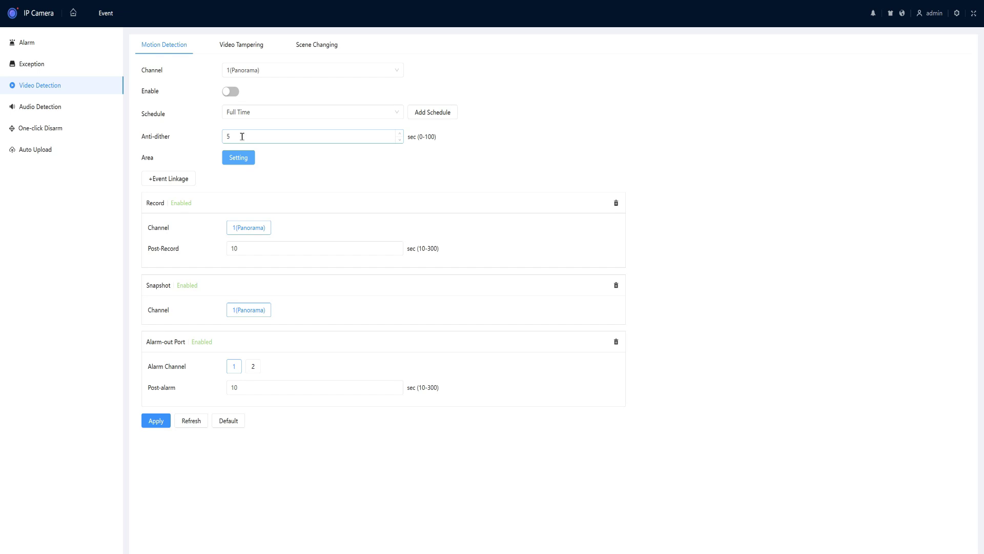
{"action": "left_click", "coordinate": [178, 179]}
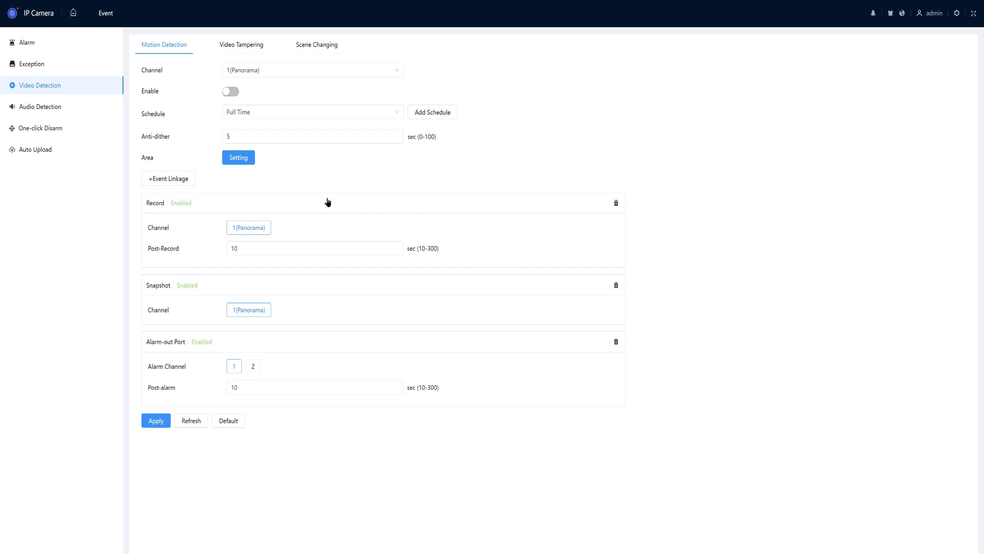
Step: Review the Video Tampering, Scene Changing, Audio Detection and One-click Disarm settings
{"action": "left_click", "coordinate": [228, 46]}
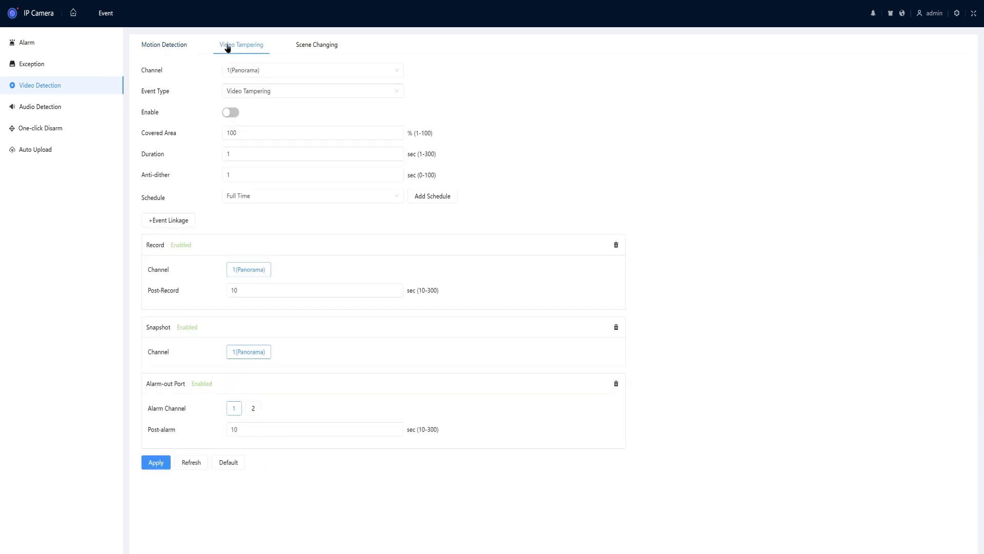
{"action": "left_click", "coordinate": [316, 47]}
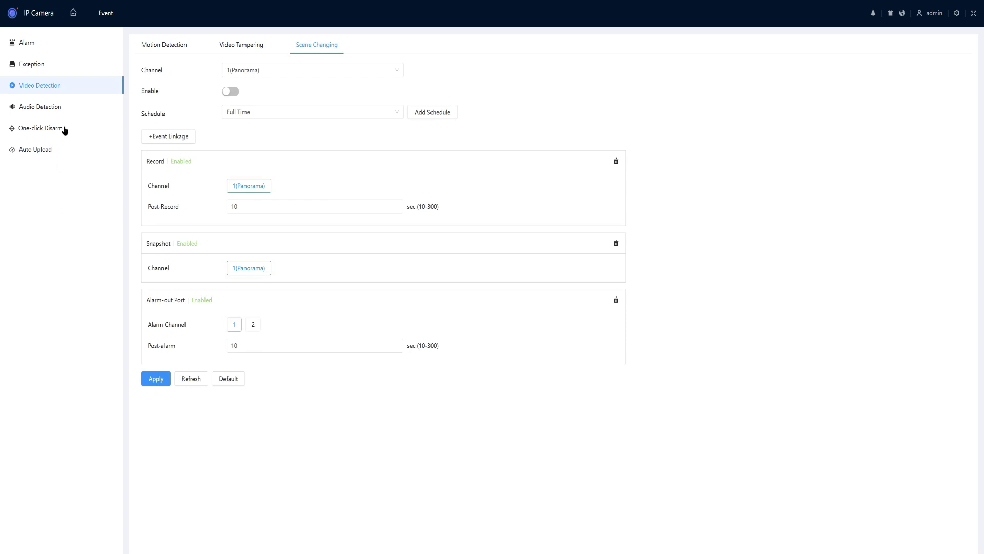
{"action": "left_click", "coordinate": [57, 110]}
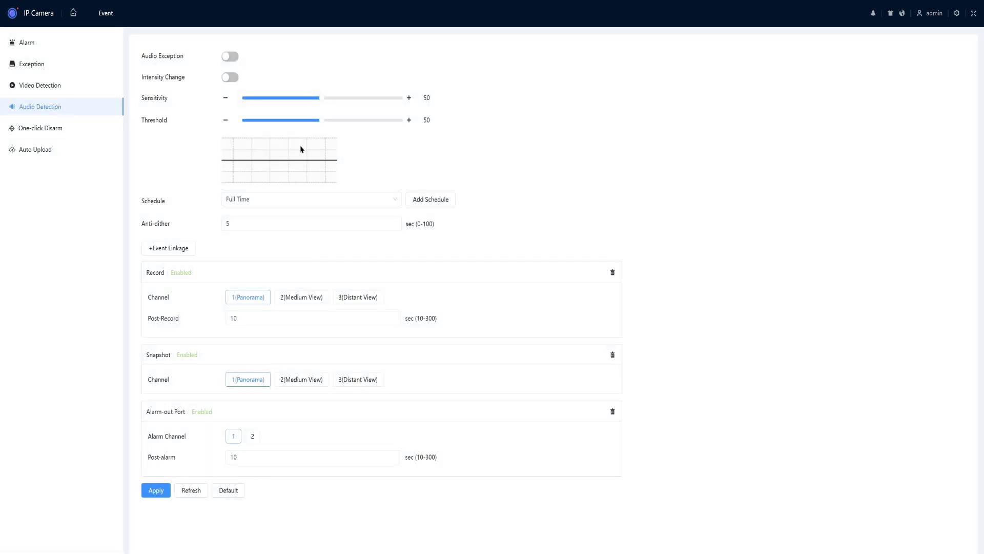
{"action": "left_click", "coordinate": [50, 130]}
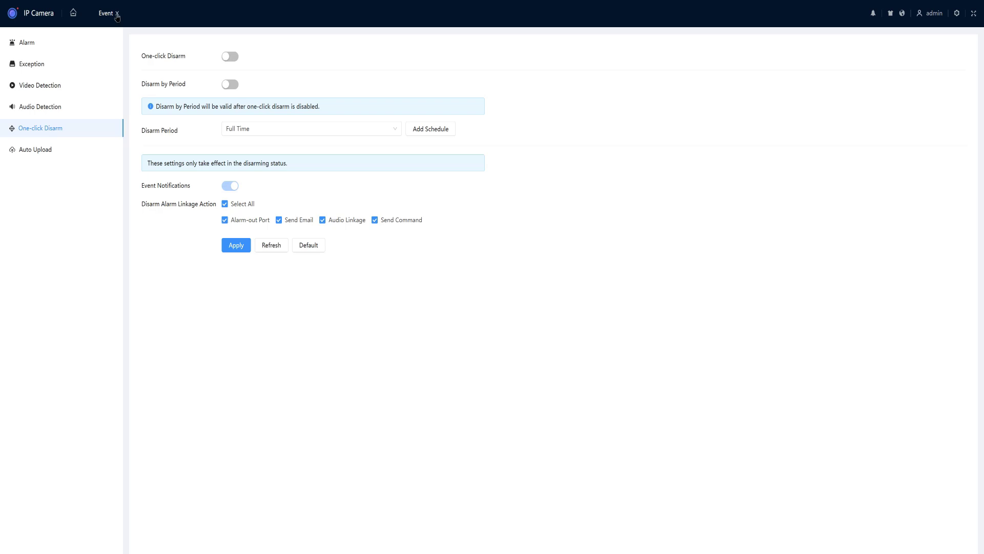
Step: Return home and open Record Control, showing 8 min max duration and 5 sec pre-record
{"action": "left_click", "coordinate": [73, 12]}
{"action": "left_click", "coordinate": [732, 443]}
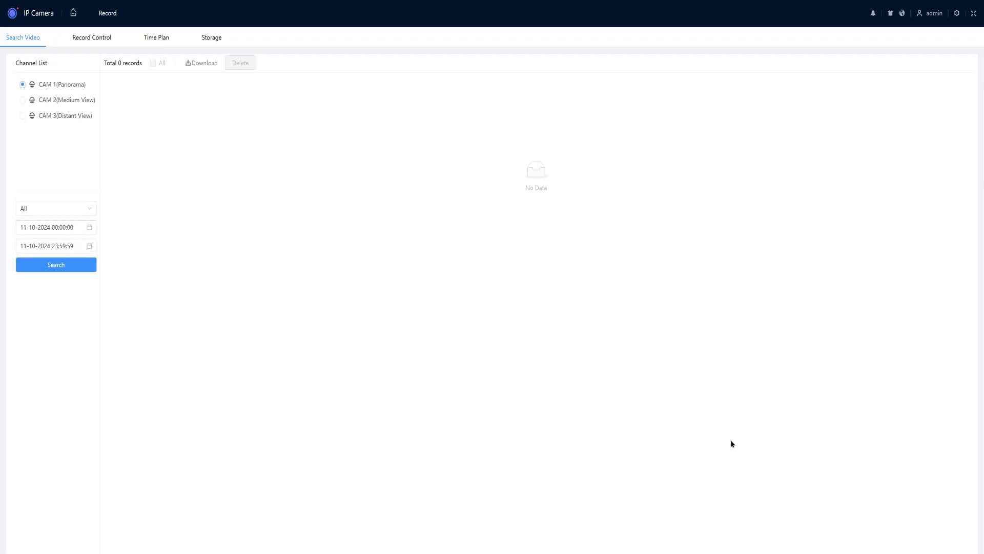
{"action": "left_click", "coordinate": [93, 38]}
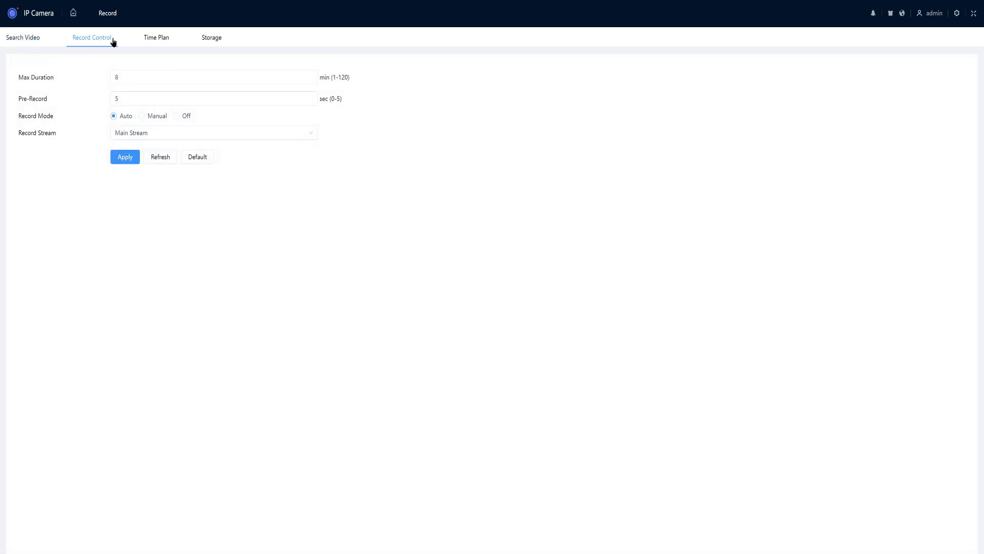
Step: In the time plan, mark General recording across all of Sunday and Monday
{"action": "left_click", "coordinate": [163, 38]}
{"action": "left_click_drag", "start_coordinate": [97, 144], "coordinate": [266, 144]}
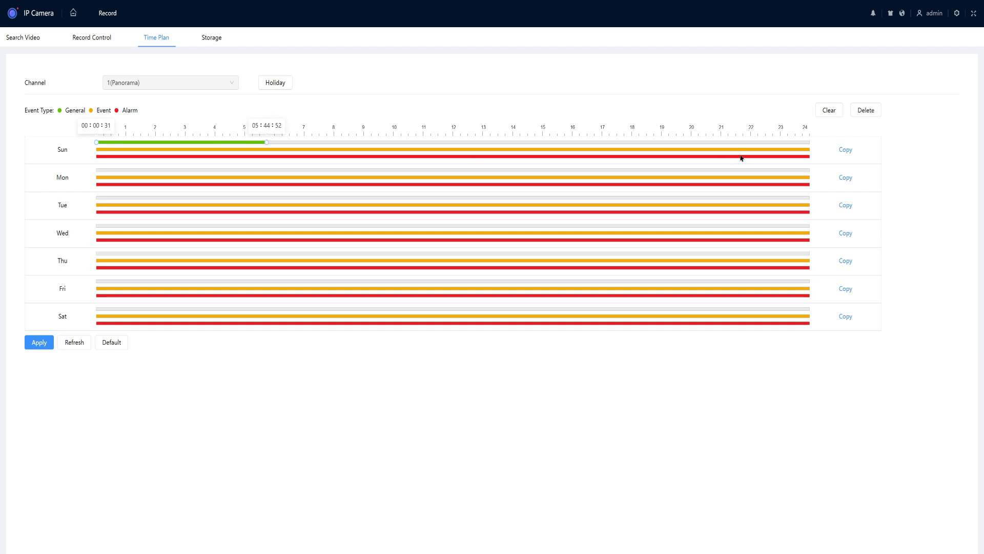
{"action": "left_click", "coordinate": [811, 147]}
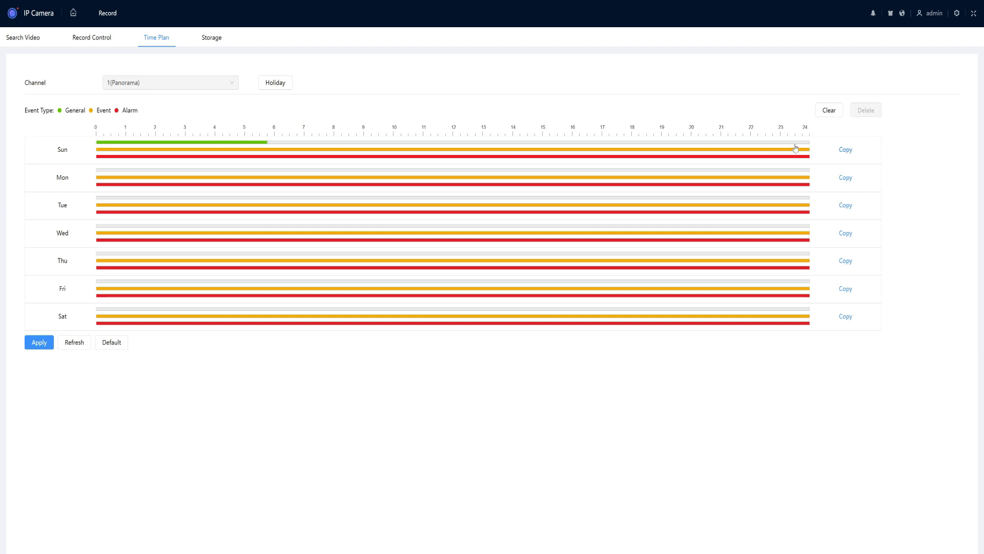
{"action": "left_click", "coordinate": [267, 145]}
{"action": "left_click_drag", "start_coordinate": [265, 146], "coordinate": [823, 150]}
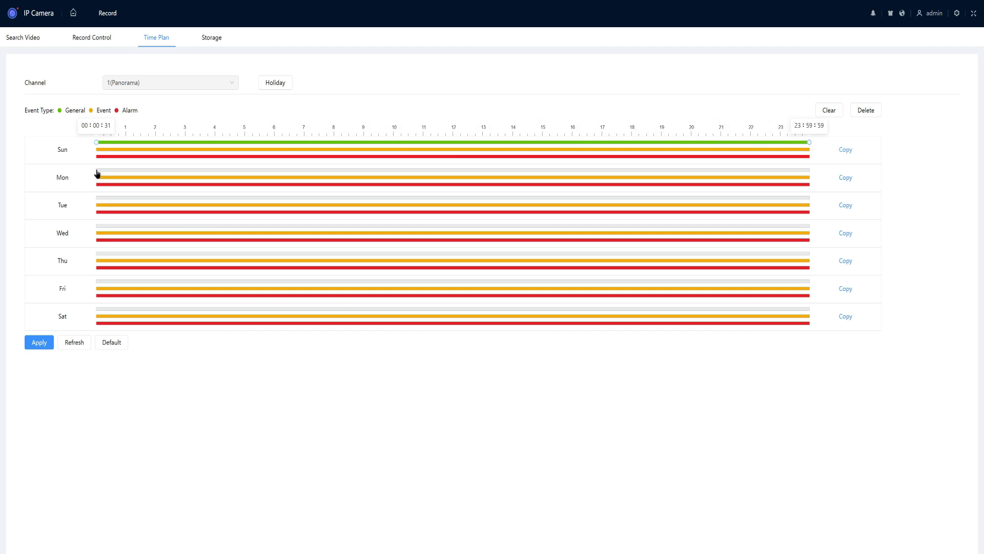
{"action": "left_click_drag", "start_coordinate": [96, 175], "coordinate": [821, 186]}
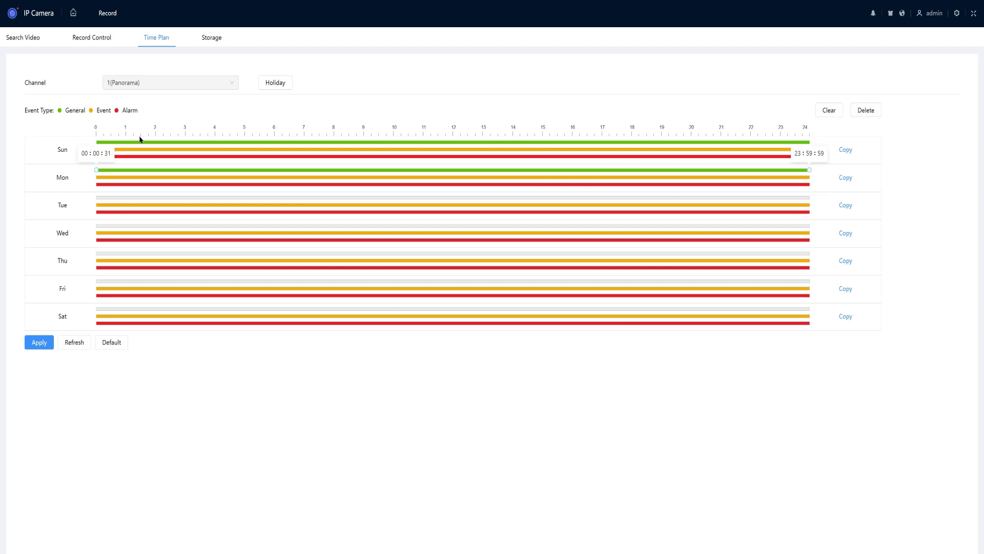
Step: Copy Sunday's all-day plan to every day, apply it, and view Storage settings
{"action": "left_click", "coordinate": [846, 151]}
{"action": "left_click", "coordinate": [12, 498]}
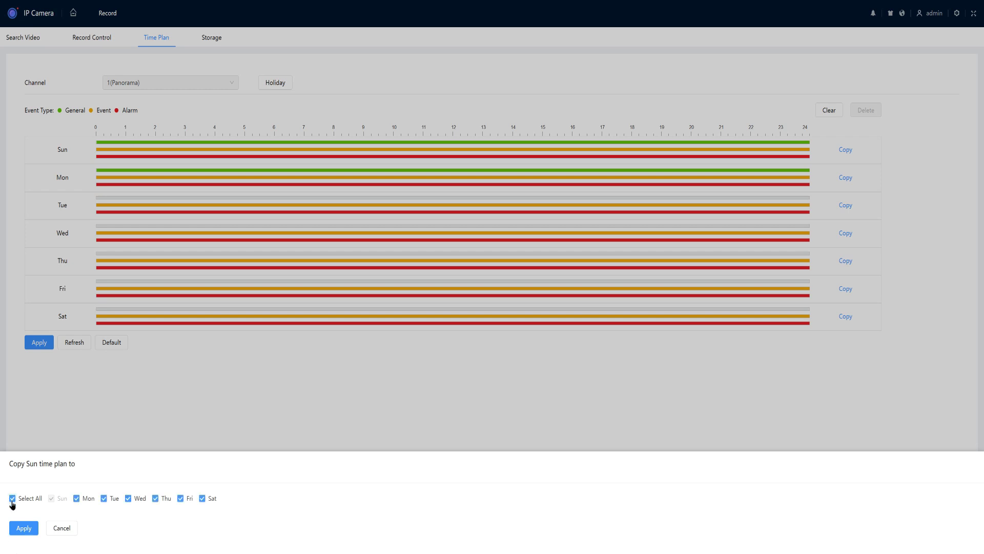
{"action": "left_click", "coordinate": [24, 528]}
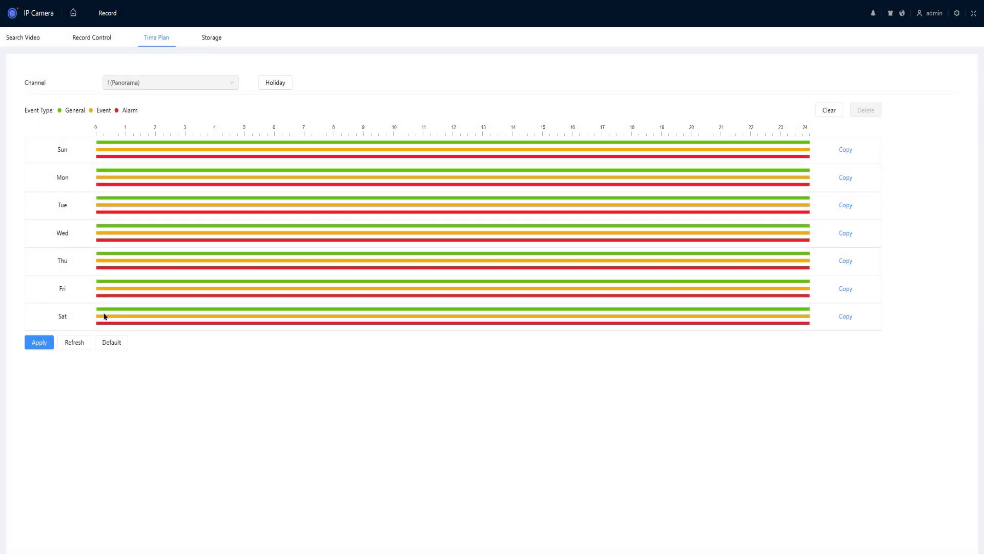
{"action": "left_click", "coordinate": [29, 348]}
{"action": "left_click", "coordinate": [218, 40]}
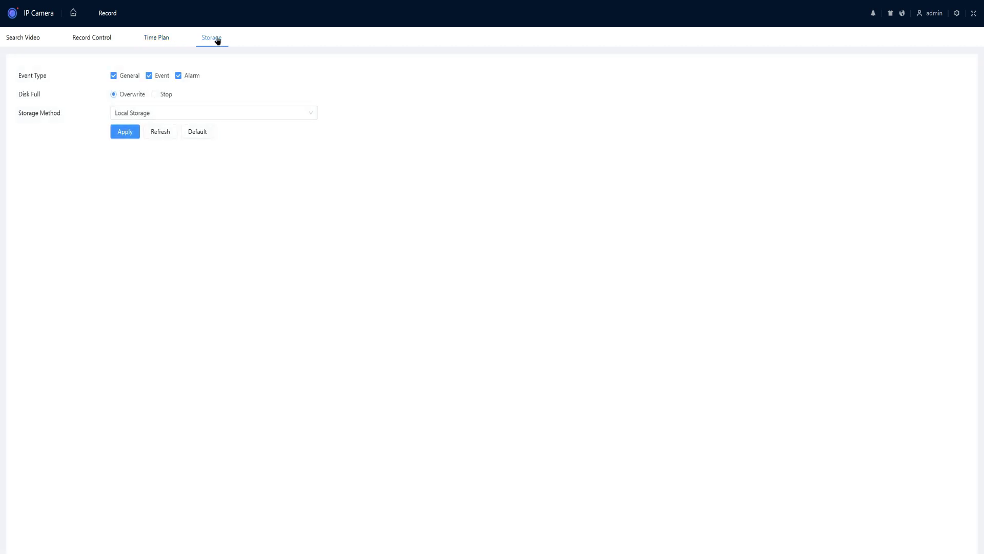
Step: Check the Storage Method options, then go home and open the Live page
{"action": "left_click", "coordinate": [276, 113]}
{"action": "left_click", "coordinate": [73, 13]}
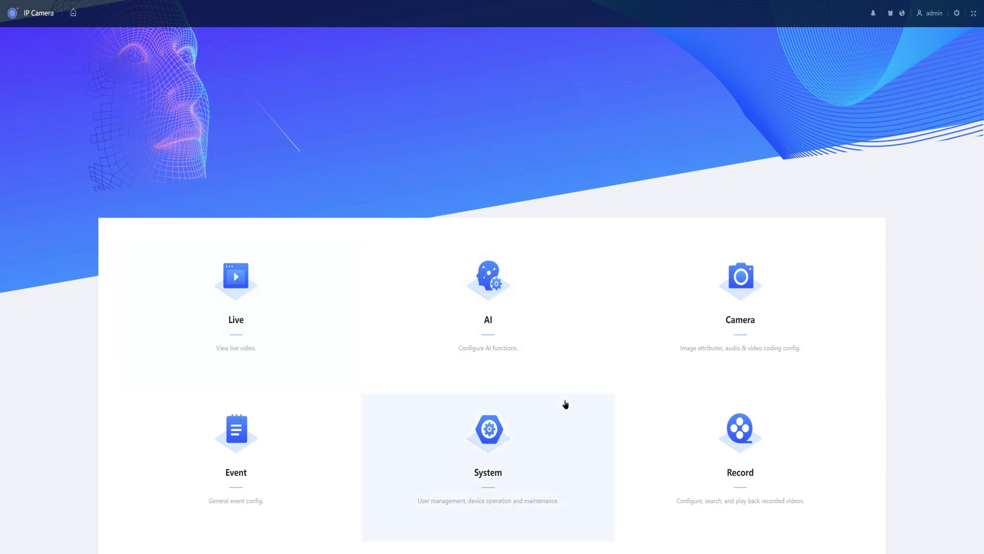
{"action": "scroll", "coordinate": [565, 403], "scroll_direction": "down", "scroll_amount": 1}
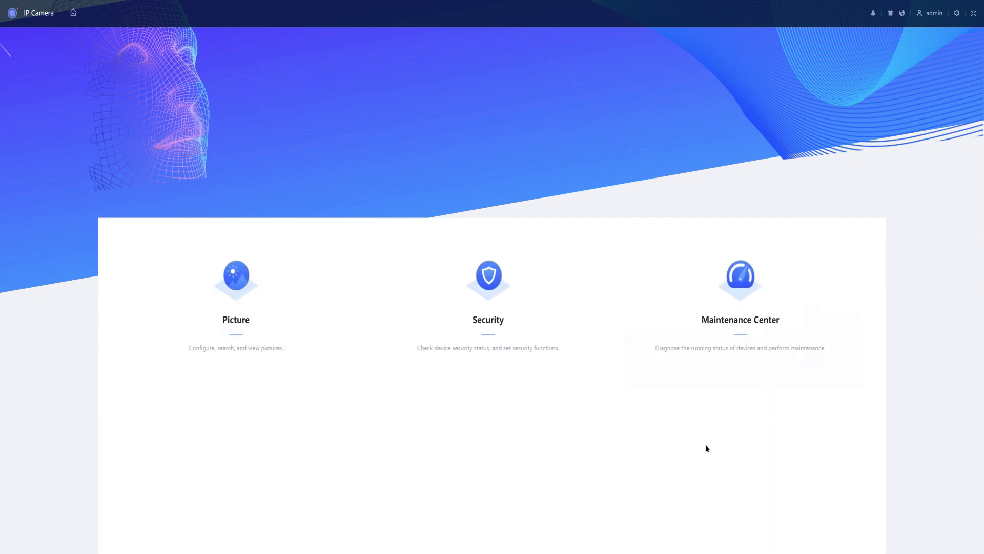
{"action": "left_click", "coordinate": [146, 356]}
Step: Play the Distant View (CAM 3) and Panorama (CAM 1) streams in the live panes
{"action": "left_click", "coordinate": [233, 267]}
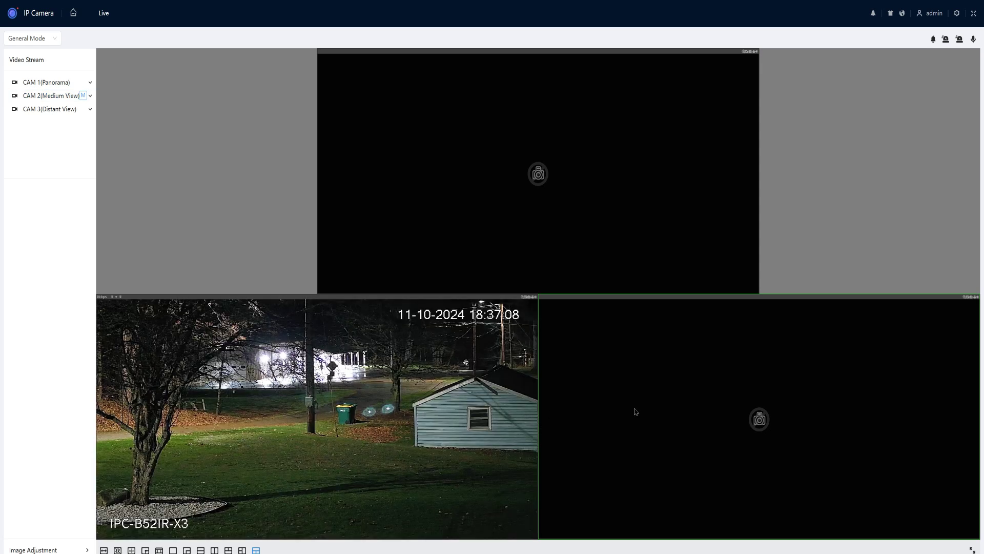
{"action": "left_click", "coordinate": [64, 108]}
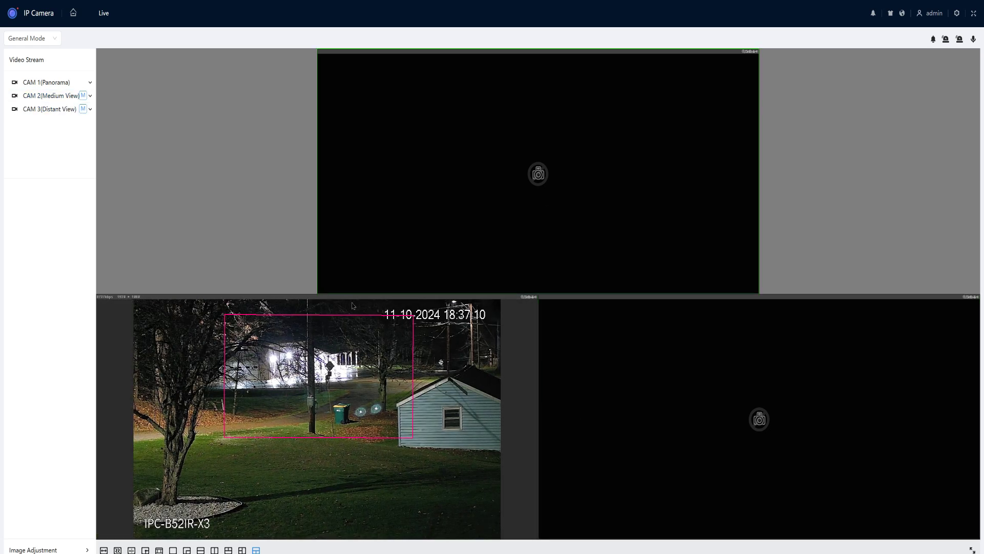
{"action": "left_click", "coordinate": [26, 86]}
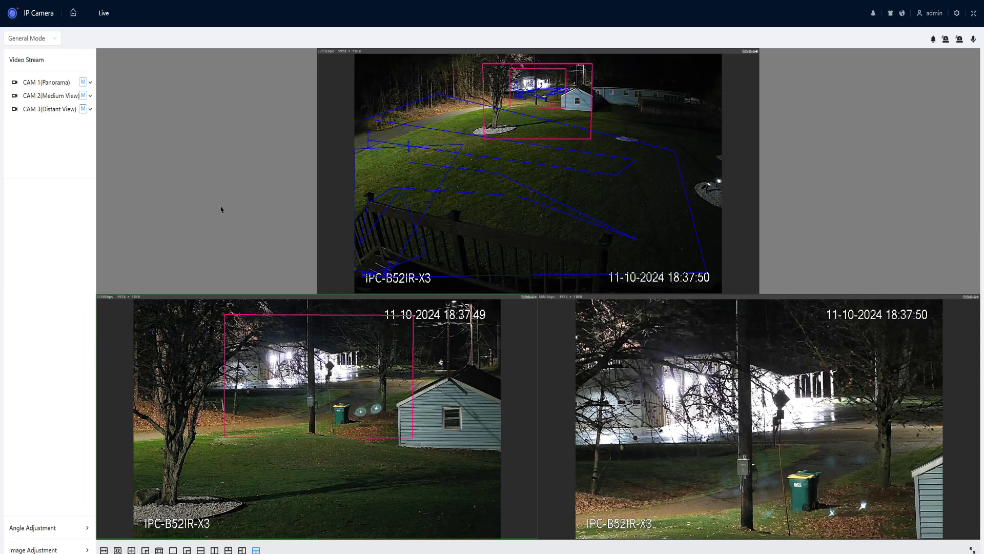
Step: Go back to the home page with the six section tiles
{"action": "left_click", "coordinate": [73, 12]}
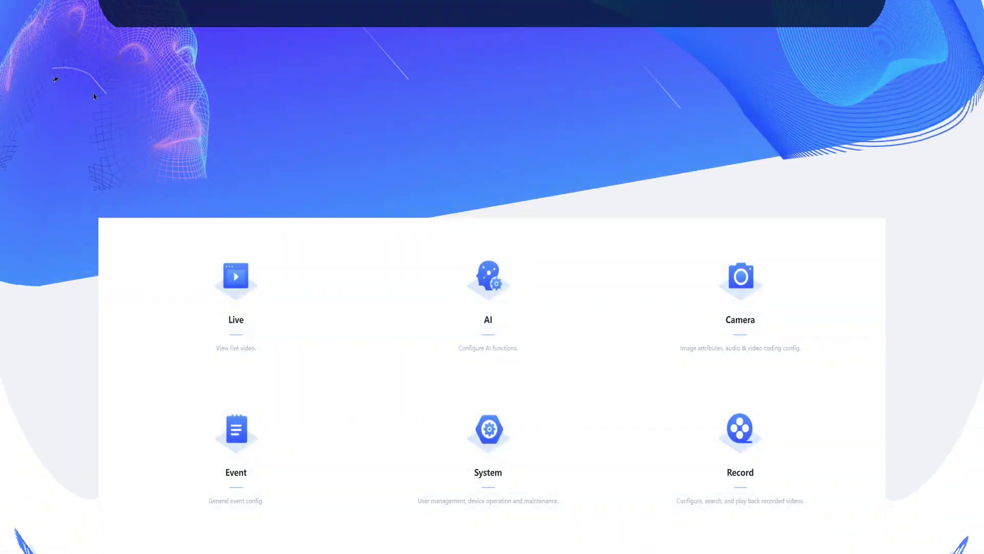